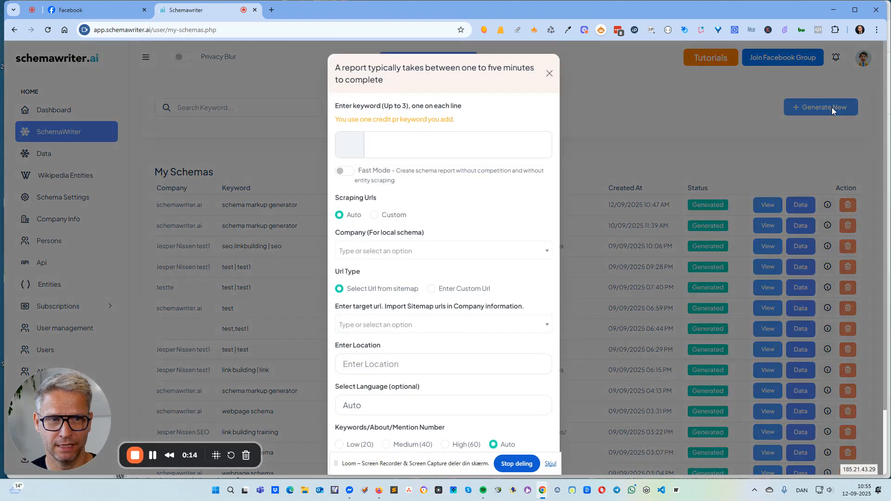
# Enter "schema markup generator" as the keyword for the new schema report
pyautogui.write('sc')
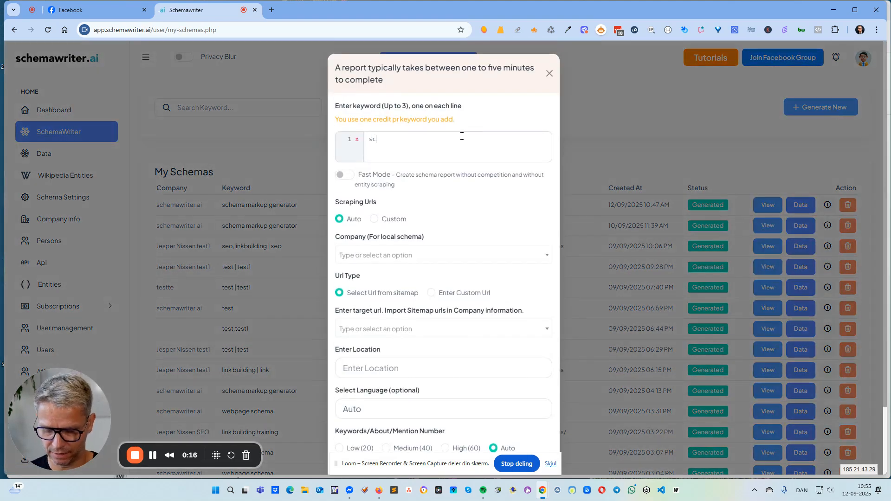
pyautogui.write('hema makrup')
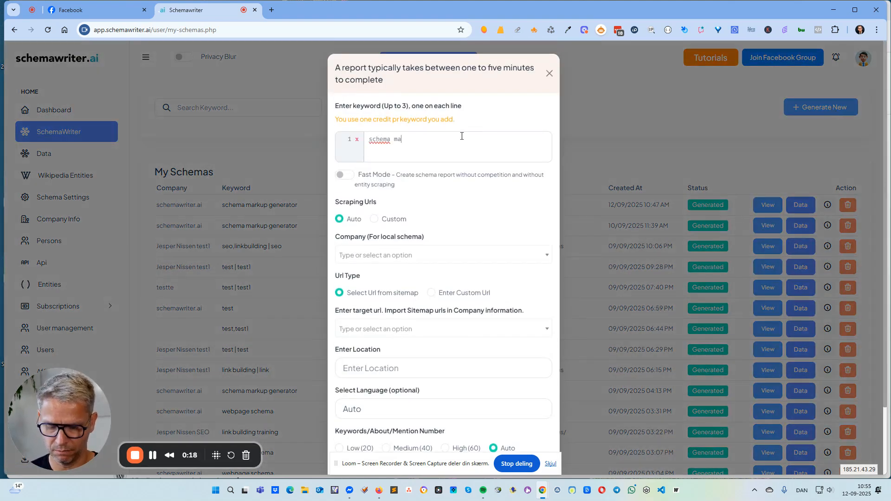
pyautogui.press('BackSpace')
pyautogui.press('BackSpace')
pyautogui.press('BackSpace')
pyautogui.write('kup generator')
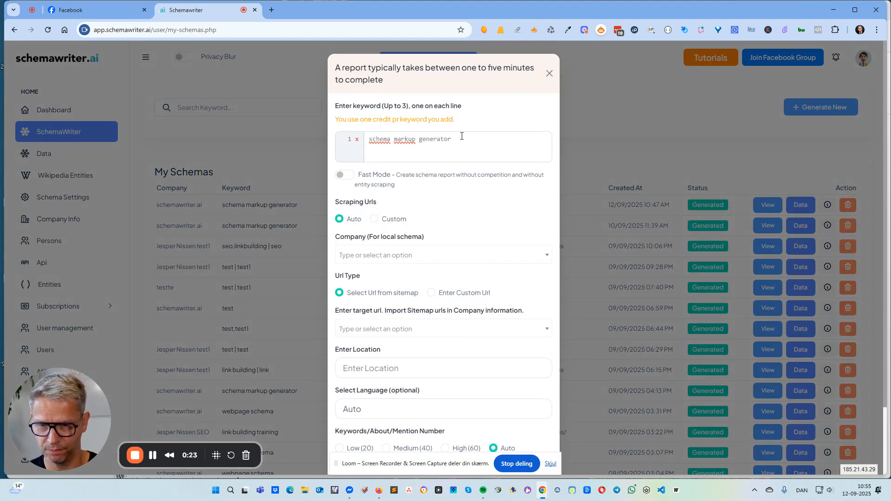
pyautogui.click(439, 255)
pyautogui.write('sc')
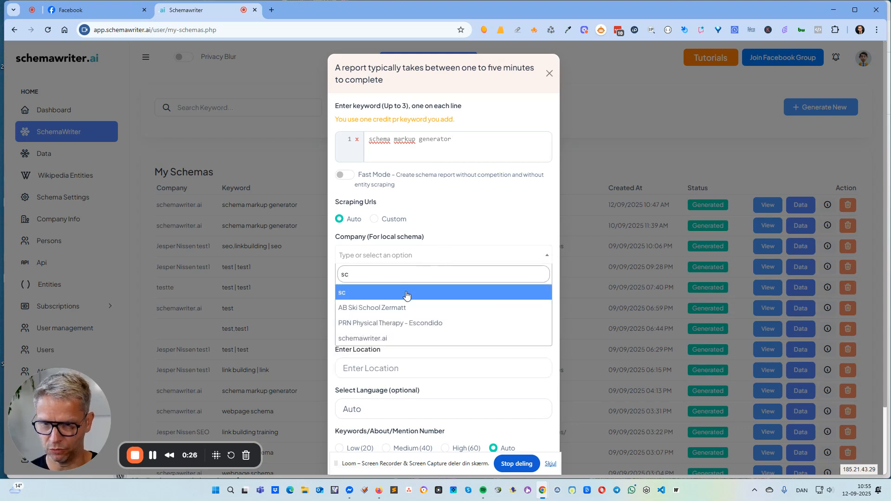
pyautogui.click(393, 341)
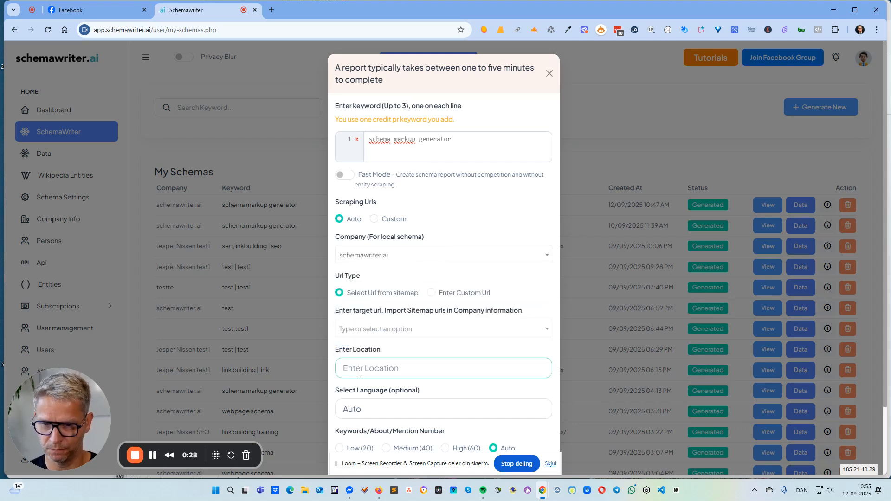
pyautogui.click(388, 331)
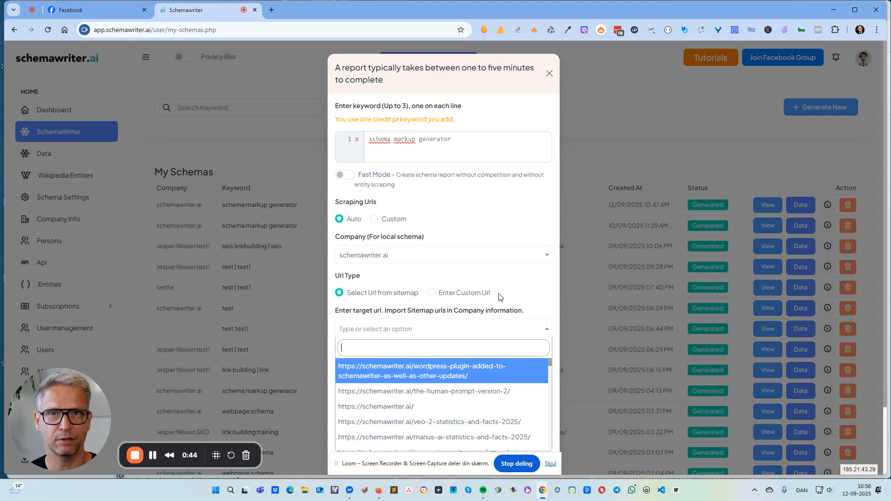
pyautogui.click(446, 409)
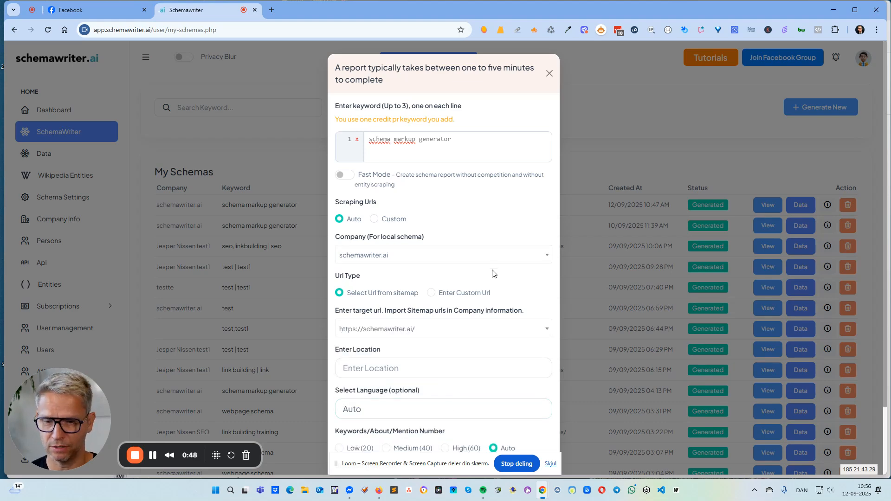
# Review the keyword and the remaining report settings, and generate the schema report
pyautogui.scroll(-2, 492, 274)
pyautogui.click(354, 292)
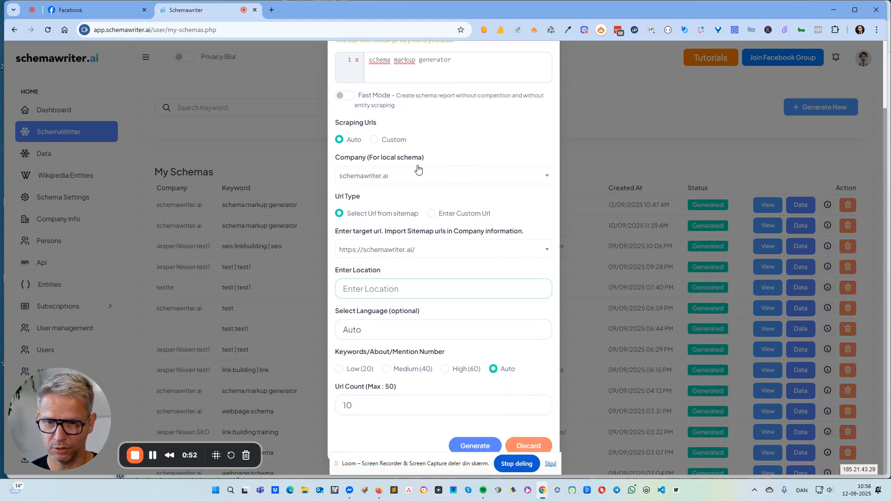
pyautogui.scroll(2, 420, 124)
pyautogui.moveTo(452, 139); pyautogui.dragTo(370, 149)
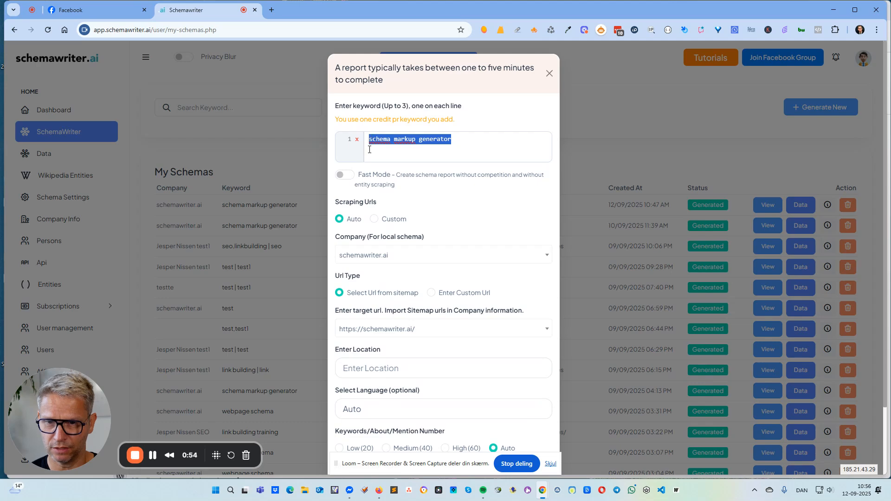
pyautogui.click(461, 141)
pyautogui.scroll(-2, 478, 312)
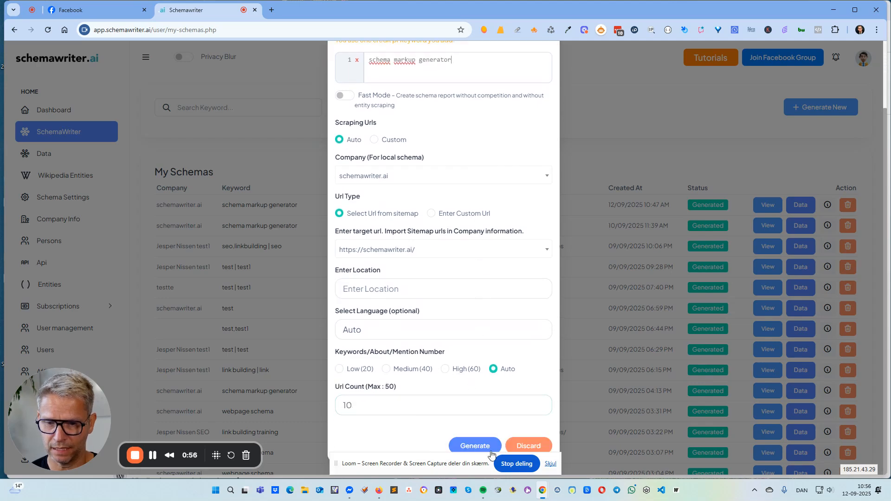
pyautogui.click(478, 447)
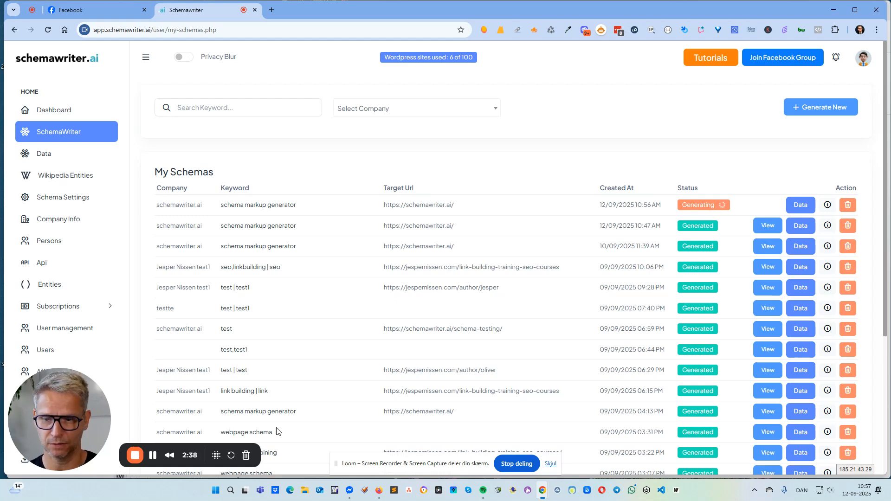
# Open the already generated "schema markup generator" report created 12/09/2025 at 10:47 AM
pyautogui.click(150, 459)
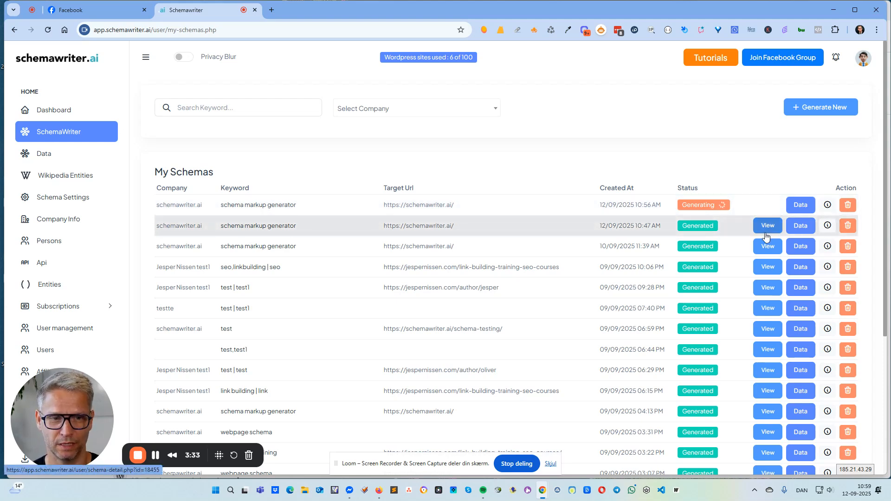
pyautogui.moveTo(333, 226); pyautogui.dragTo(205, 224)
pyautogui.click(862, 225)
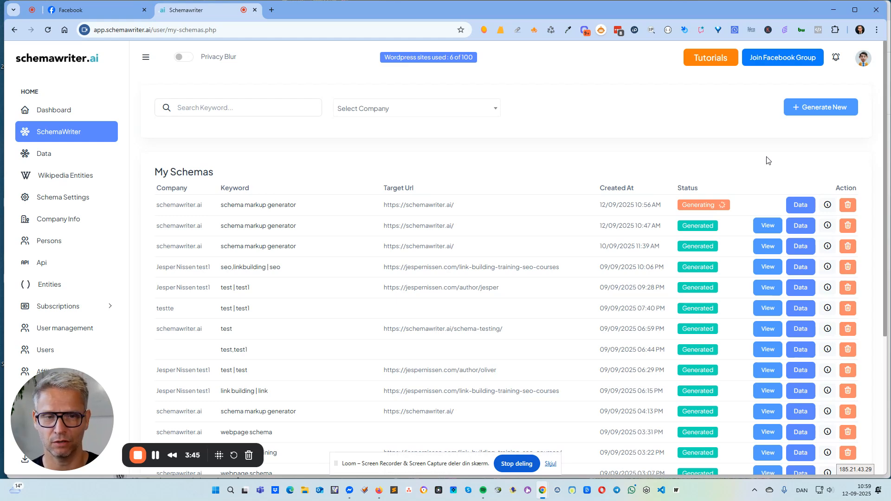
pyautogui.click(768, 226)
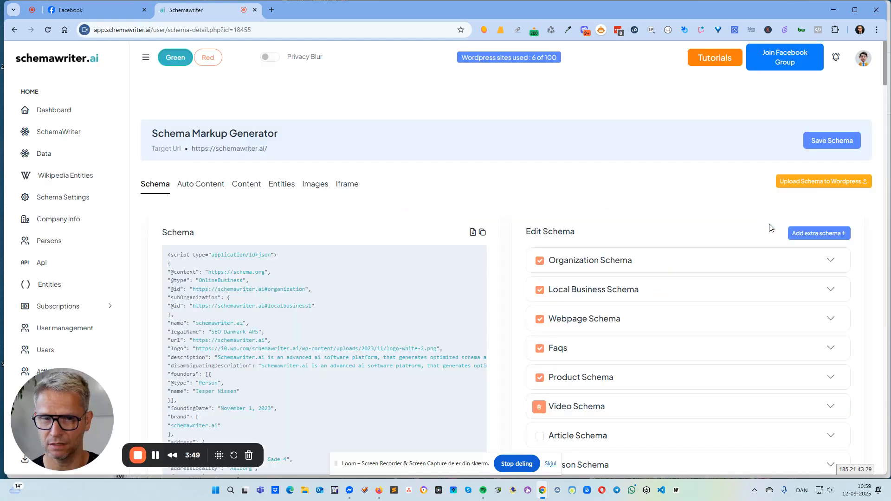
# Examine the generated JSON-LD code, including the organization and local business scripts and the sections below them
pyautogui.scroll(-2, 769, 232)
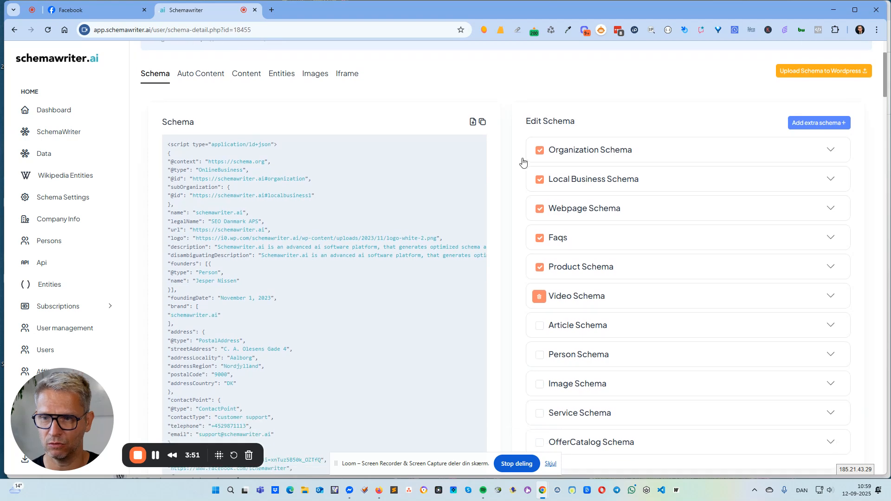
pyautogui.moveTo(168, 146); pyautogui.dragTo(194, 269)
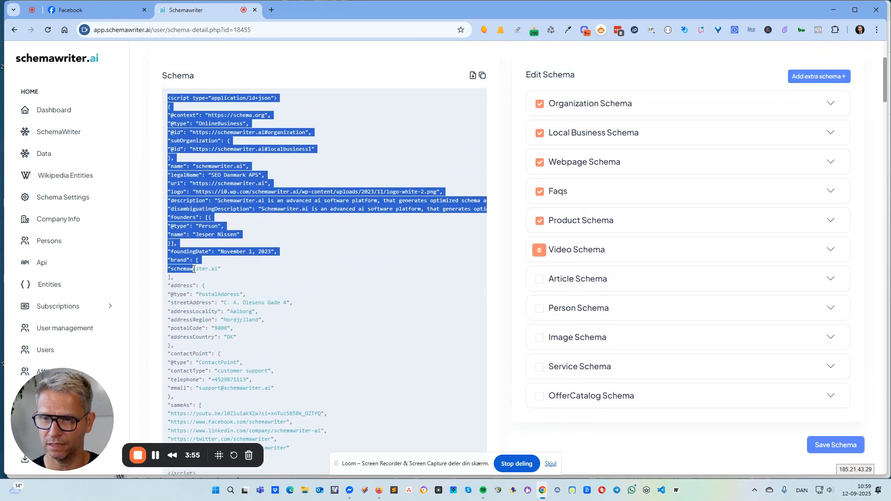
pyautogui.click(316, 275)
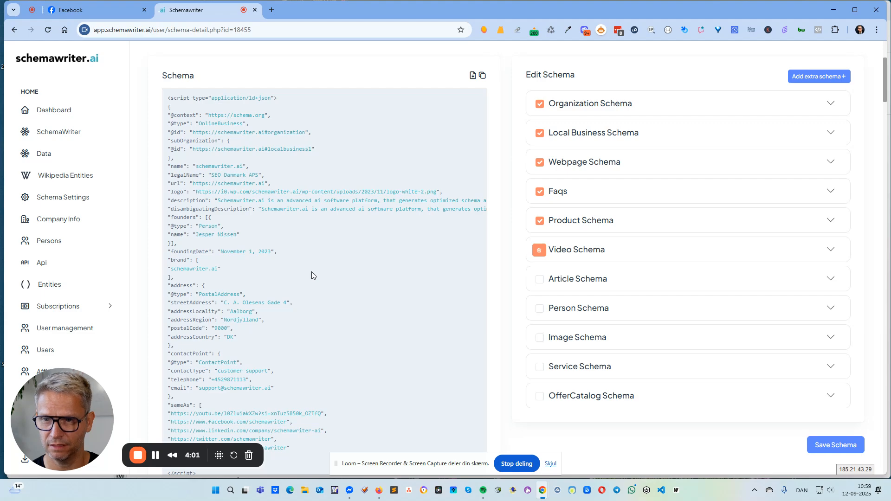
pyautogui.scroll(3, 312, 275)
pyautogui.scroll(-5, 312, 276)
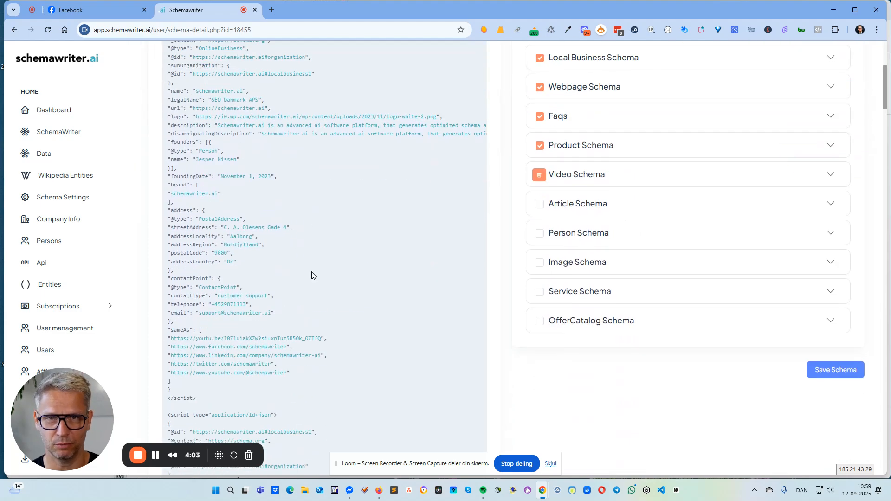
pyautogui.scroll(-15, 426, 157)
pyautogui.scroll(2, 427, 159)
pyautogui.moveTo(209, 181); pyautogui.dragTo(232, 225)
pyautogui.click(274, 199)
pyautogui.scroll(-6, 275, 199)
pyautogui.scroll(-20, 274, 199)
pyautogui.scroll(-10, 274, 199)
pyautogui.scroll(20, 275, 186)
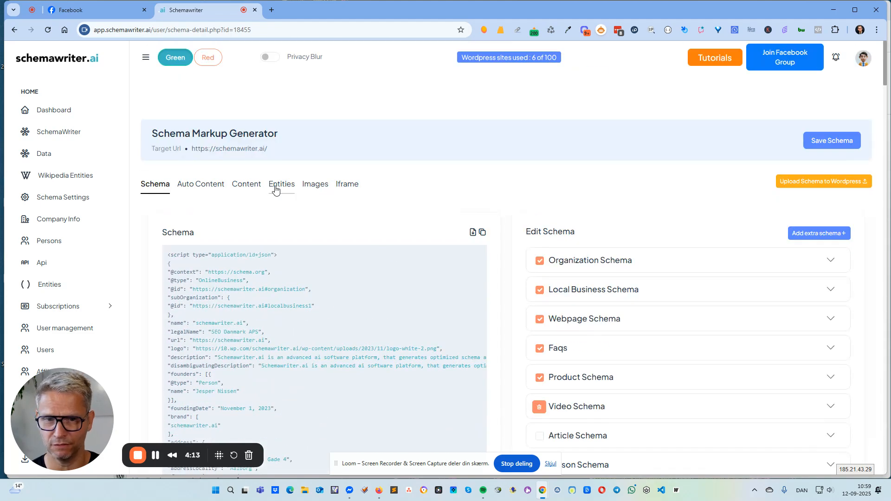
# Include the Article, Person and Image schemas in the report's schema markup
pyautogui.scroll(-5, 275, 186)
pyautogui.click(540, 204)
pyautogui.click(540, 233)
pyautogui.click(539, 263)
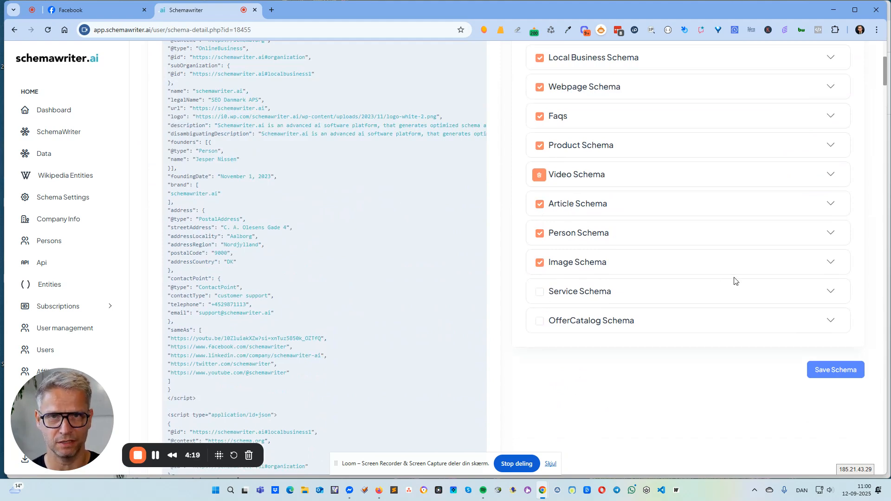
# Expand the Image Schema section and inspect the fields of its first image entry, such as license and caption
pyautogui.click(676, 261)
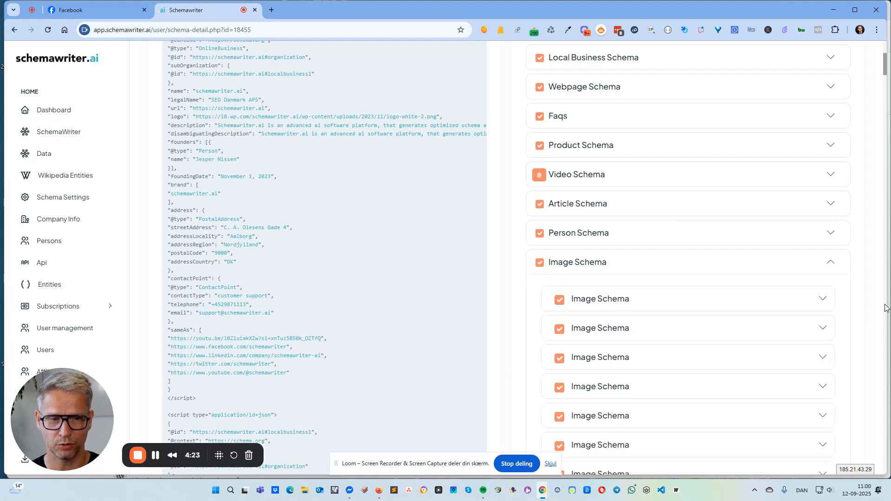
pyautogui.click(823, 299)
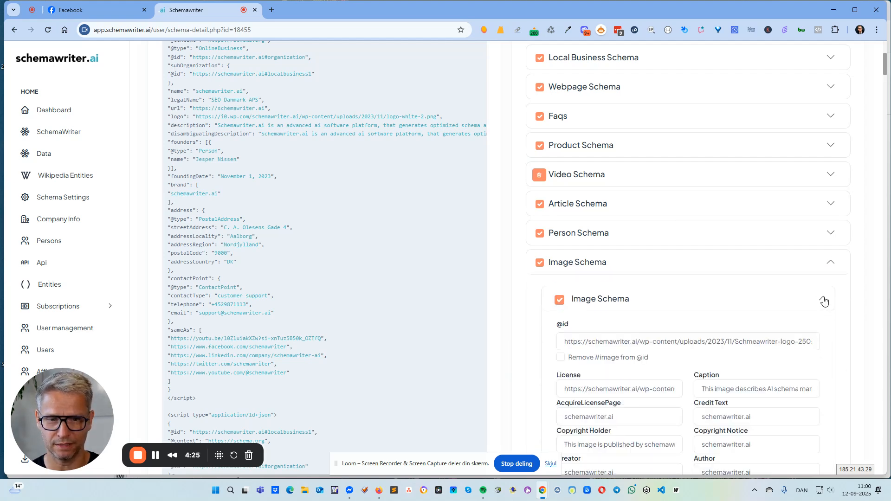
pyautogui.click(824, 299)
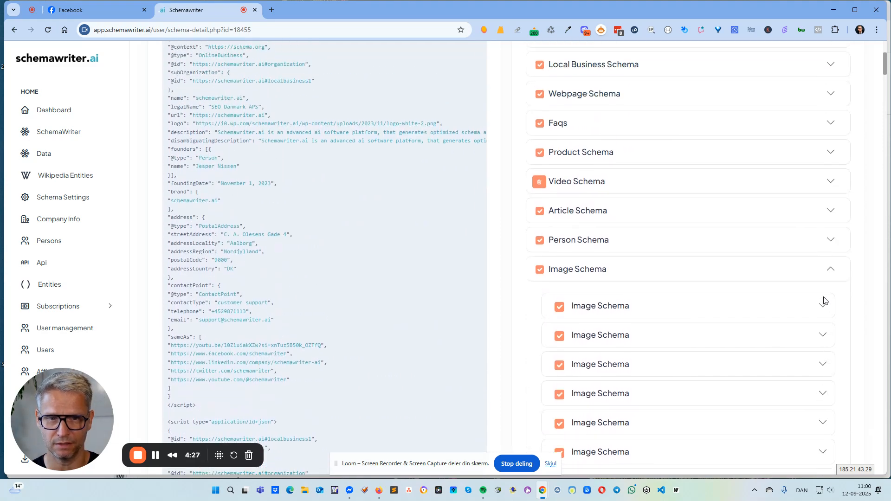
pyautogui.click(820, 216)
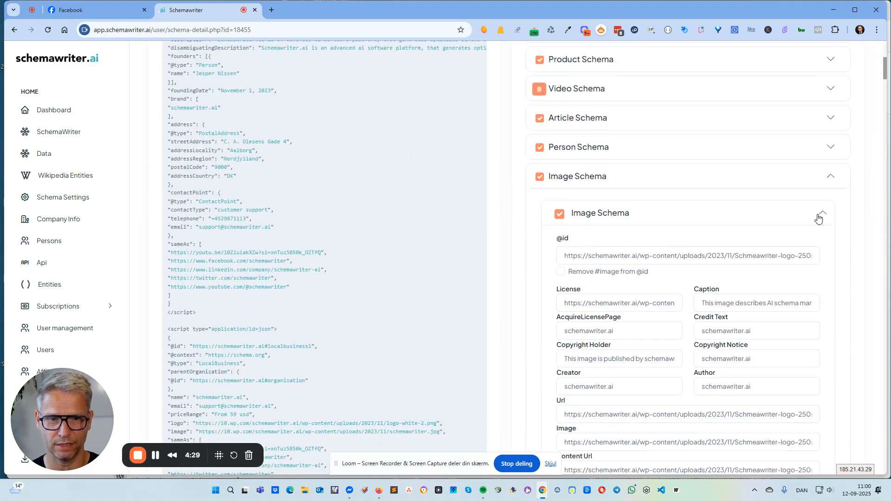
pyautogui.click(730, 302)
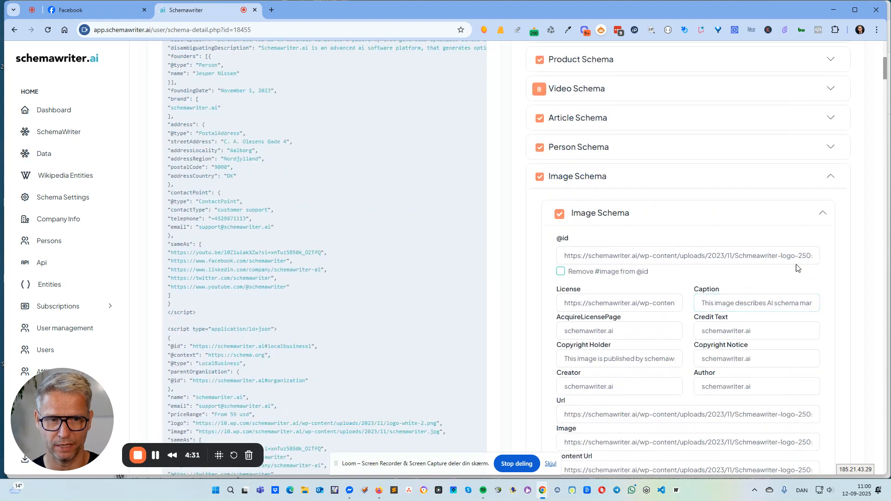
pyautogui.click(823, 213)
# Exclude the Image Schema from the markup and collapse its list of image entries
pyautogui.click(539, 177)
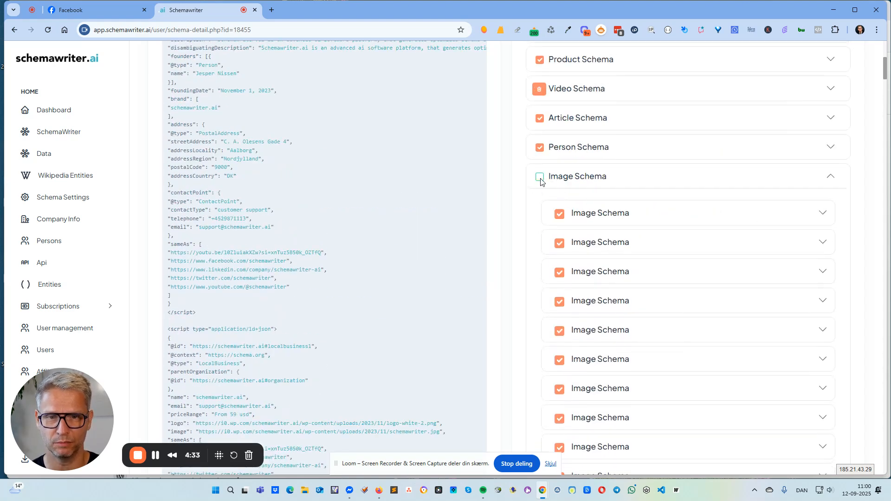
pyautogui.click(540, 179)
pyautogui.click(541, 179)
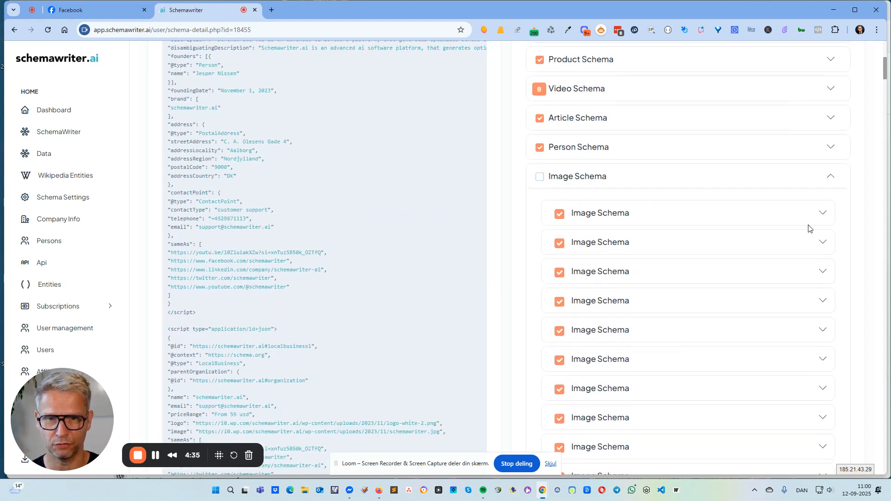
pyautogui.click(829, 186)
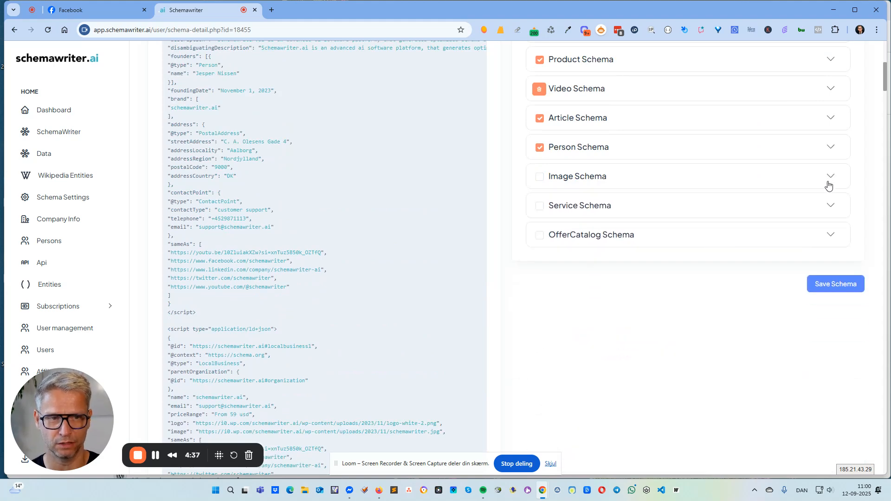
pyautogui.click(541, 178)
pyautogui.click(541, 178)
pyautogui.scroll(7, 488, 335)
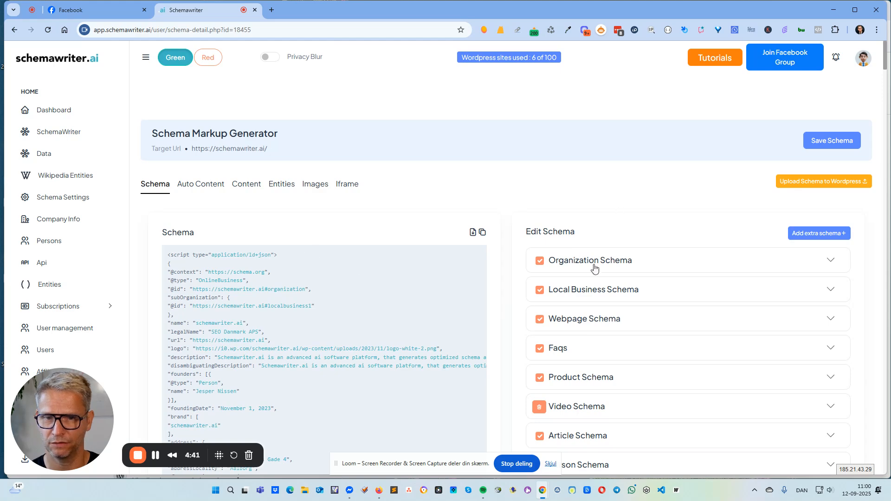
# Exclude the Organization, Local Business and Webpage schemas and check how the generated code begins
pyautogui.click(539, 260)
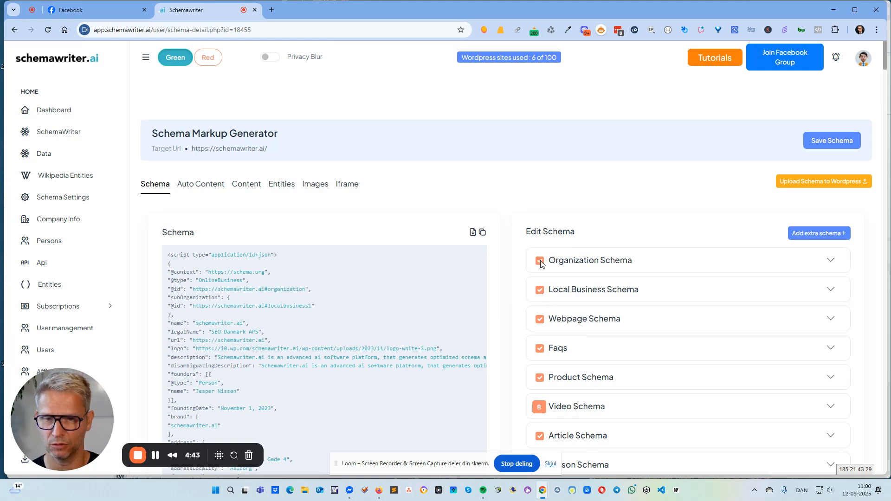
pyautogui.click(542, 291)
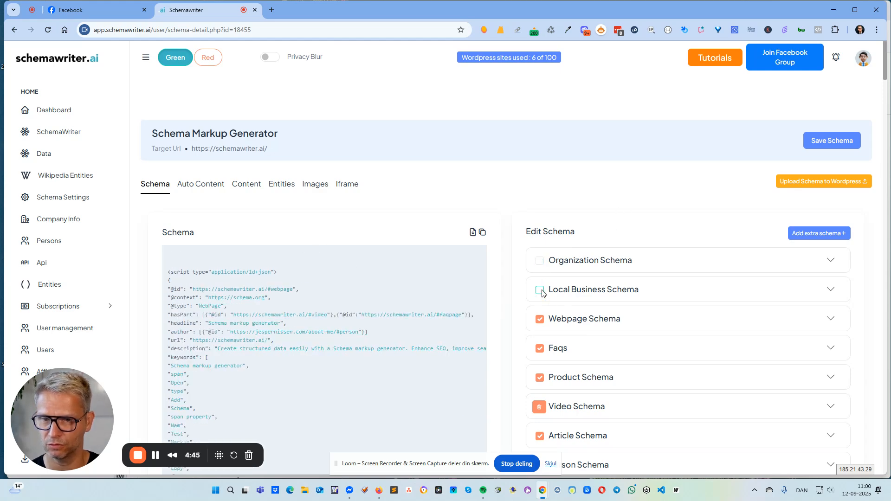
pyautogui.click(541, 320)
pyautogui.scroll(-1, 226, 269)
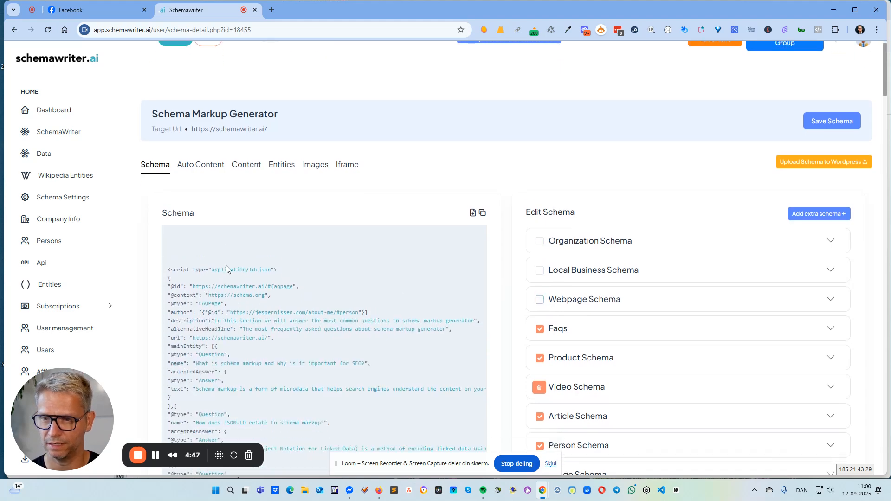
pyautogui.moveTo(226, 241); pyautogui.dragTo(297, 335)
pyautogui.click(496, 217)
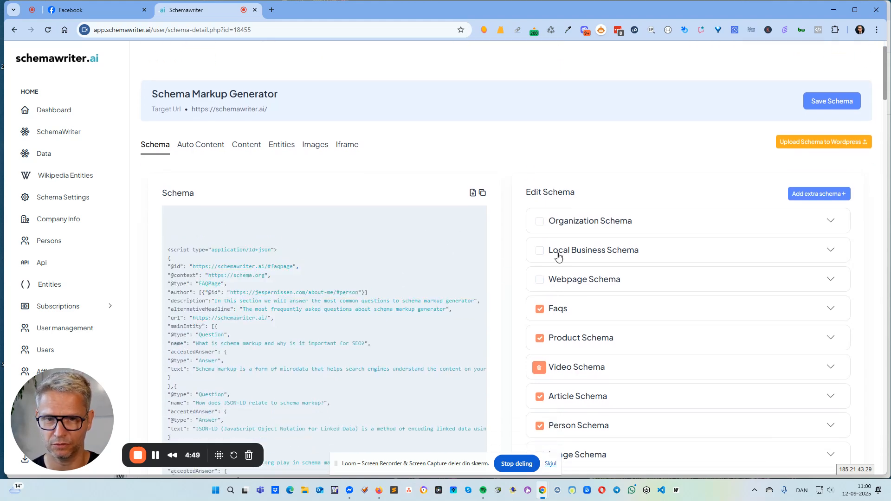
# Include the Webpage, Organization and Local Business schemas again and collapse the Local Business section
pyautogui.click(540, 281)
pyautogui.click(541, 246)
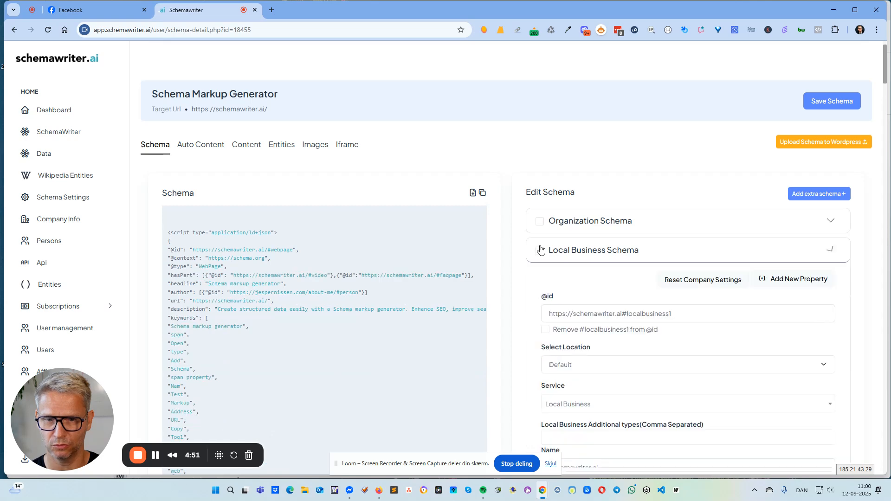
pyautogui.click(540, 221)
pyautogui.click(540, 249)
pyautogui.click(613, 249)
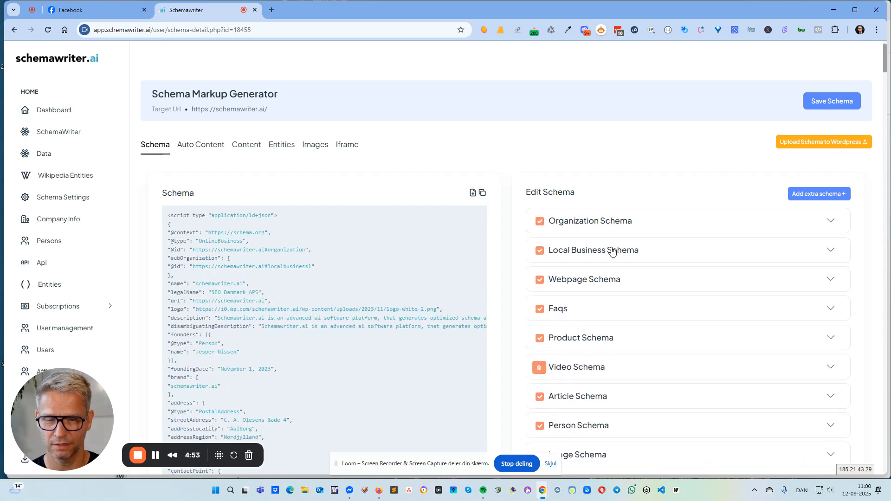
# Open the report's entities overview and examine the on-page entities for the target URL, such as Schema.org, alongside the competitor entities
pyautogui.click(278, 146)
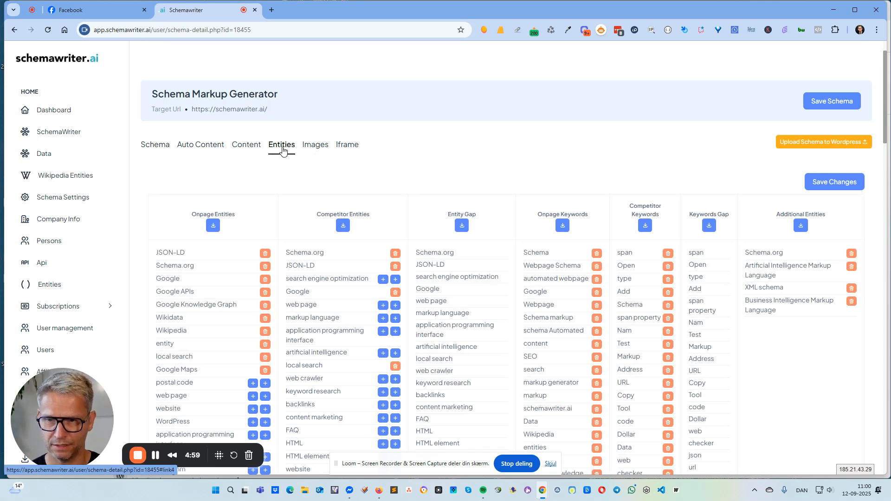
pyautogui.moveTo(192, 215); pyautogui.dragTo(235, 215)
pyautogui.moveTo(311, 215); pyautogui.dragTo(381, 216)
pyautogui.click(462, 165)
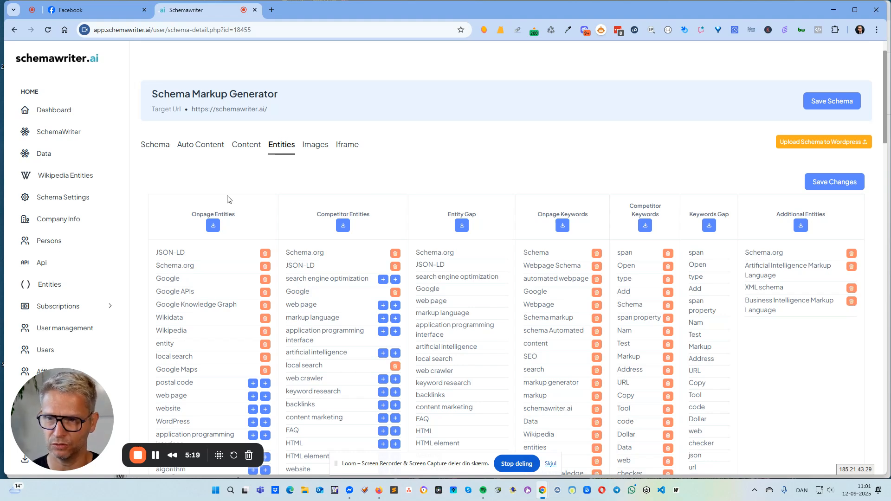
pyautogui.moveTo(269, 111); pyautogui.dragTo(190, 112)
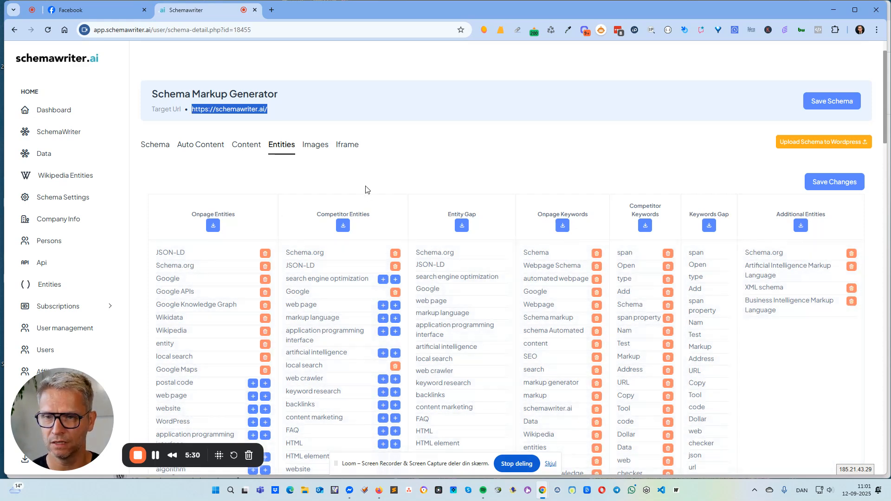
pyautogui.click(228, 272)
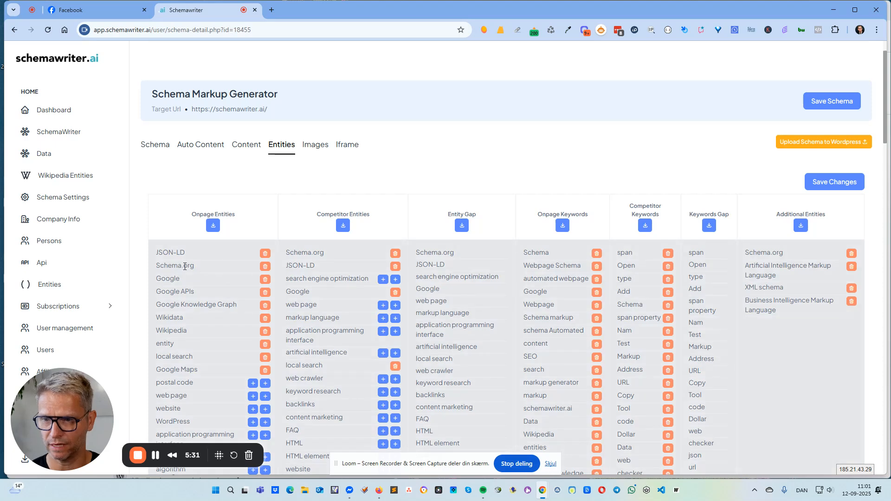
pyautogui.moveTo(194, 265); pyautogui.dragTo(154, 267)
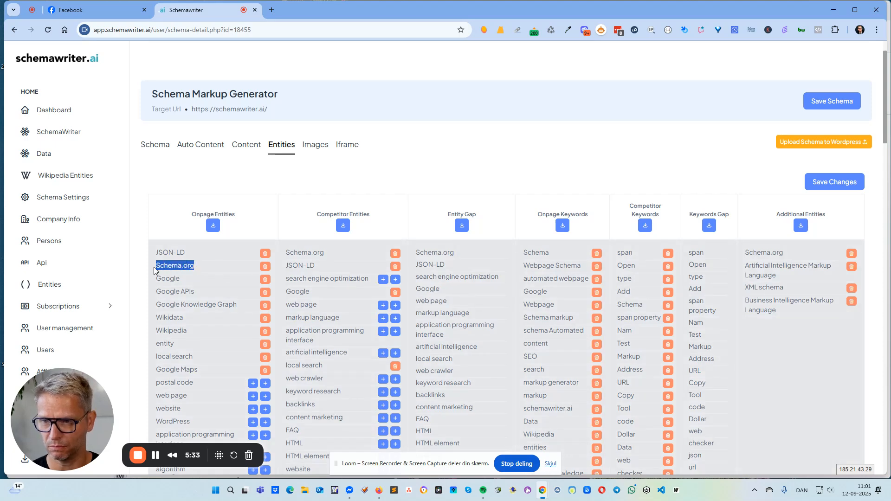
pyautogui.click(297, 195)
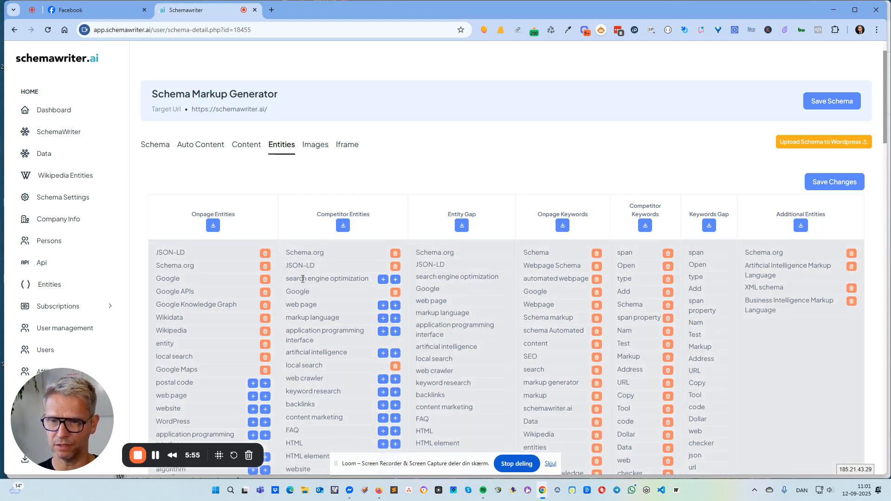
# Look through the whole list of competitor entities and the About and Mention options for entries such as web page and backlinks
pyautogui.moveTo(303, 279); pyautogui.dragTo(300, 305)
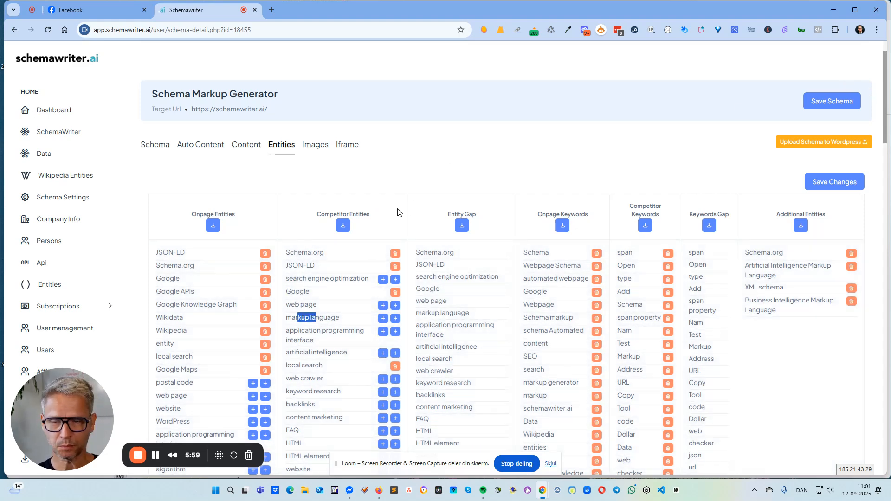
pyautogui.click(380, 173)
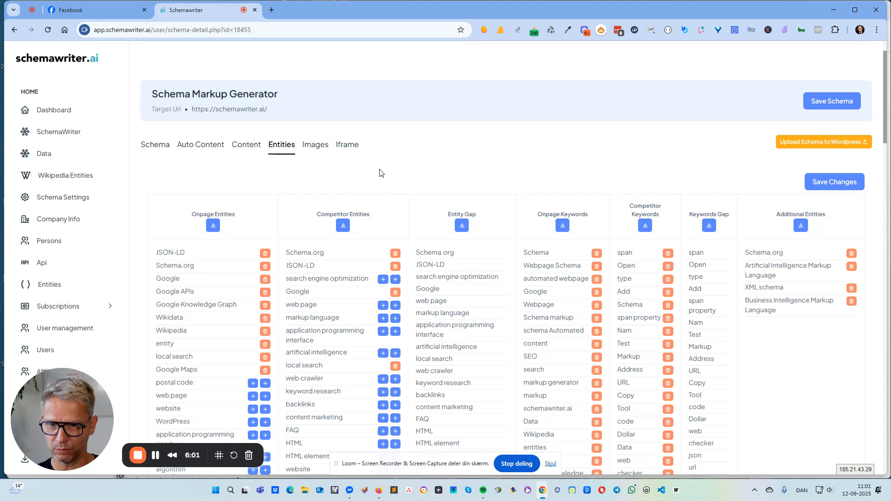
pyautogui.scroll(1, 380, 172)
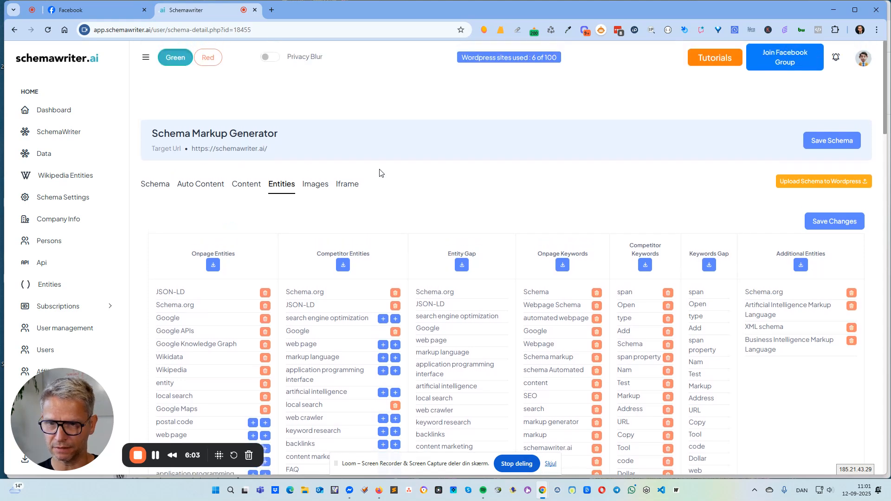
pyautogui.scroll(-2, 380, 173)
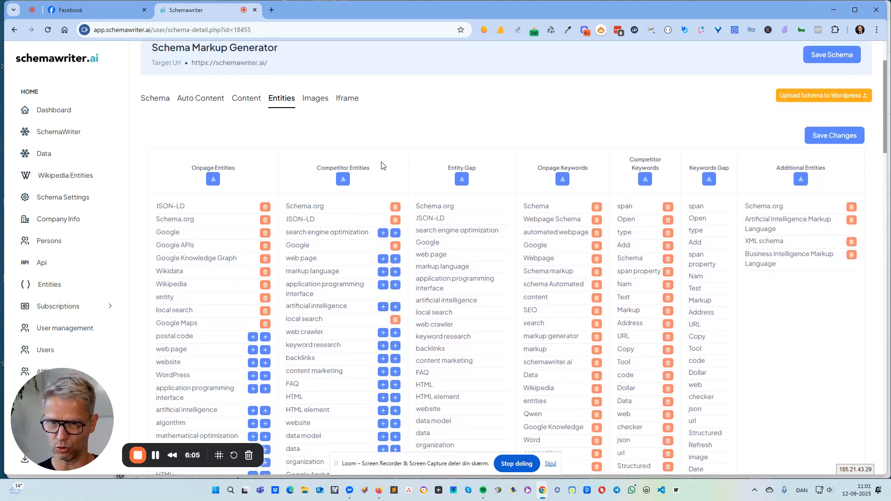
pyautogui.scroll(-8, 381, 169)
pyautogui.scroll(-10, 382, 166)
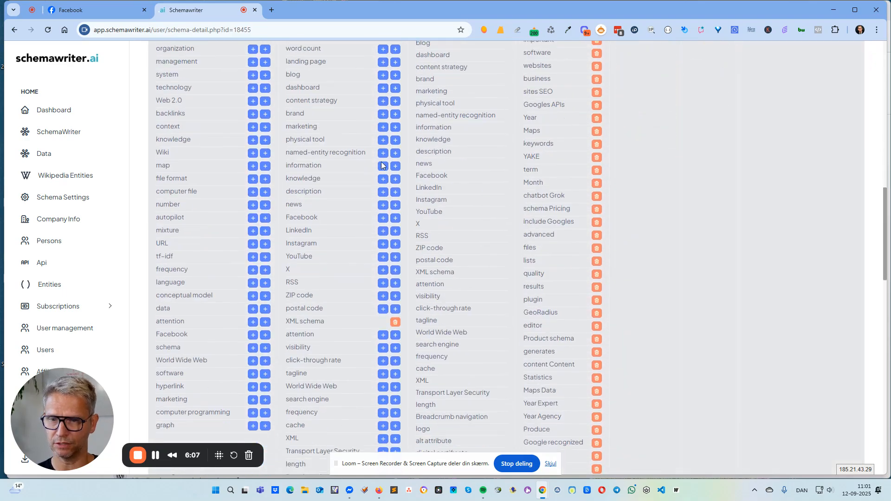
pyautogui.scroll(-3, 382, 165)
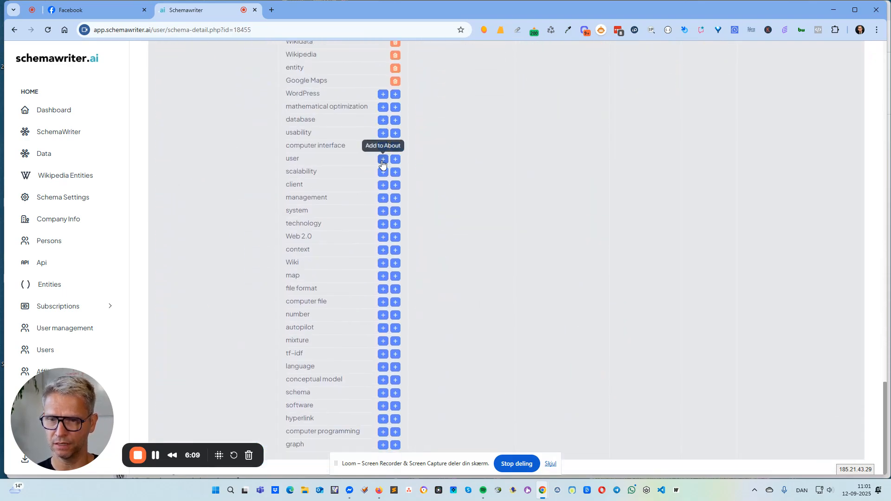
pyautogui.scroll(20, 382, 165)
pyautogui.scroll(-4, 382, 162)
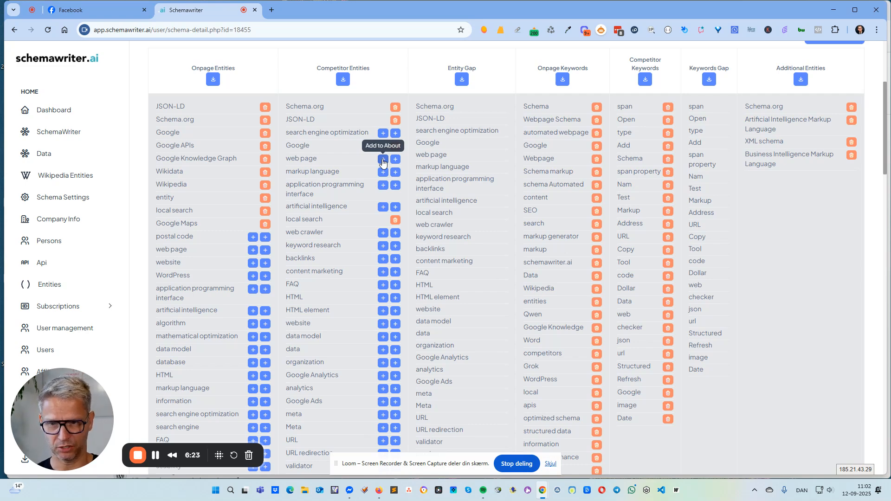
pyautogui.click(383, 159)
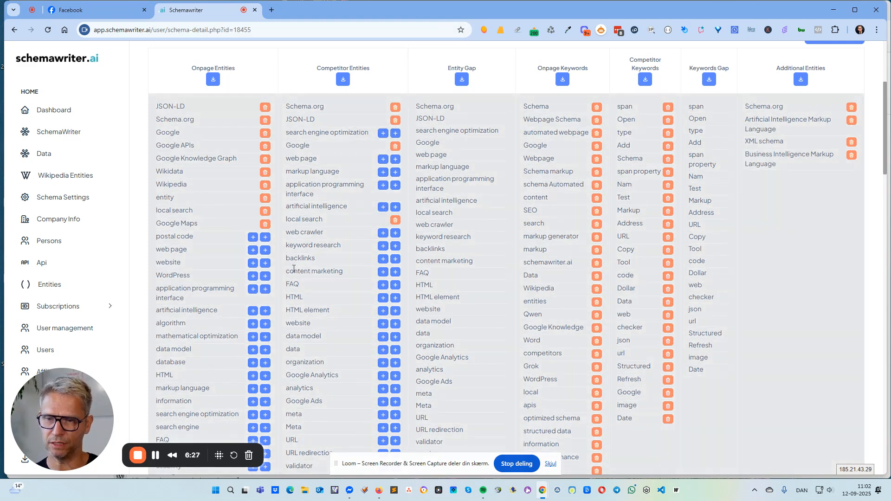
pyautogui.moveTo(319, 262); pyautogui.dragTo(285, 260)
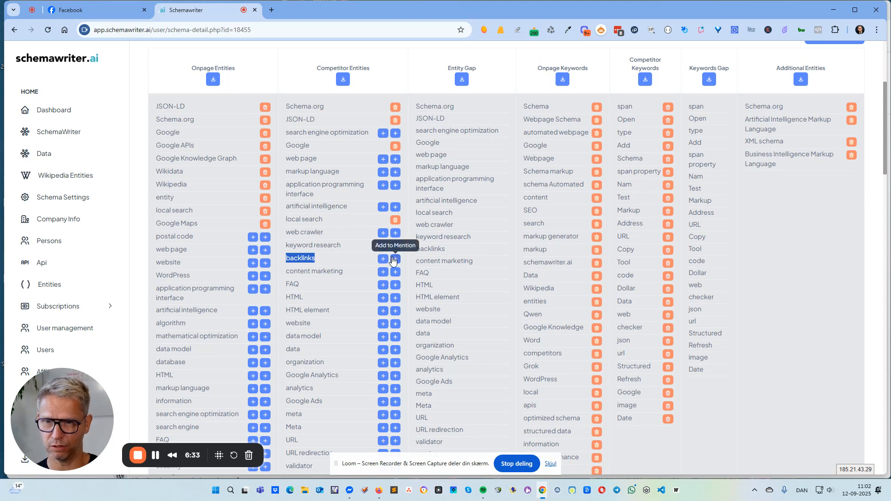
pyautogui.click(328, 258)
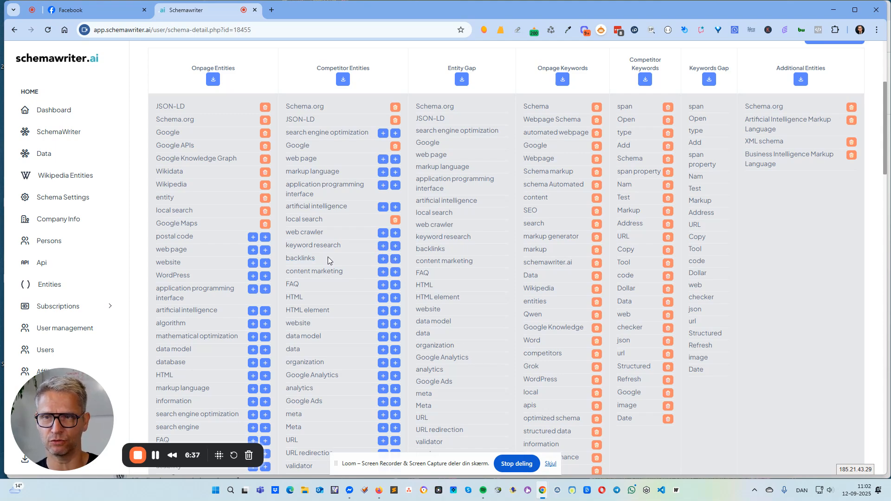
# Add the competitor entity backlinks to About and the competitor entity content marketing to Mention
pyautogui.scroll(4, 328, 253)
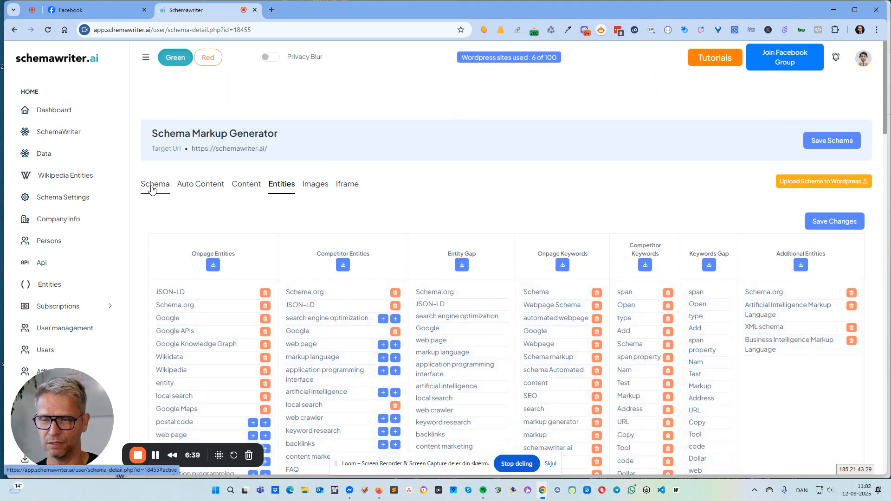
pyautogui.scroll(-3, 432, 195)
pyautogui.scroll(3, 349, 279)
pyautogui.scroll(-2, 353, 306)
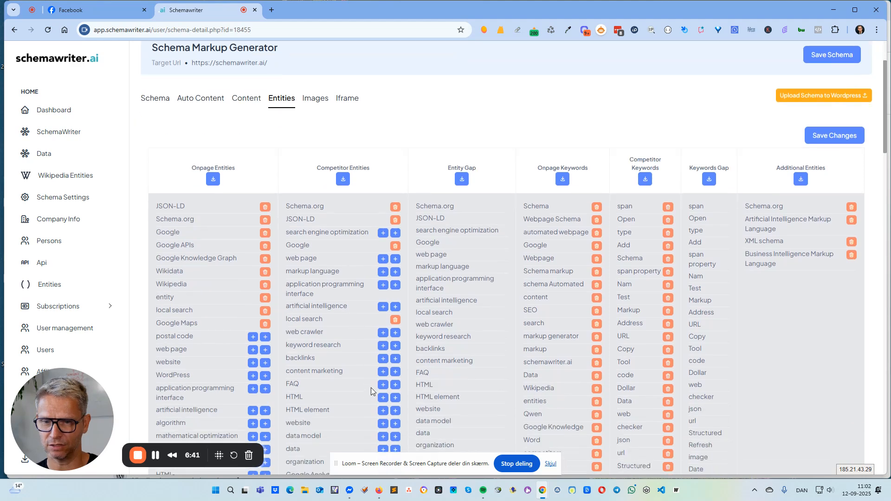
pyautogui.scroll(-3, 372, 384)
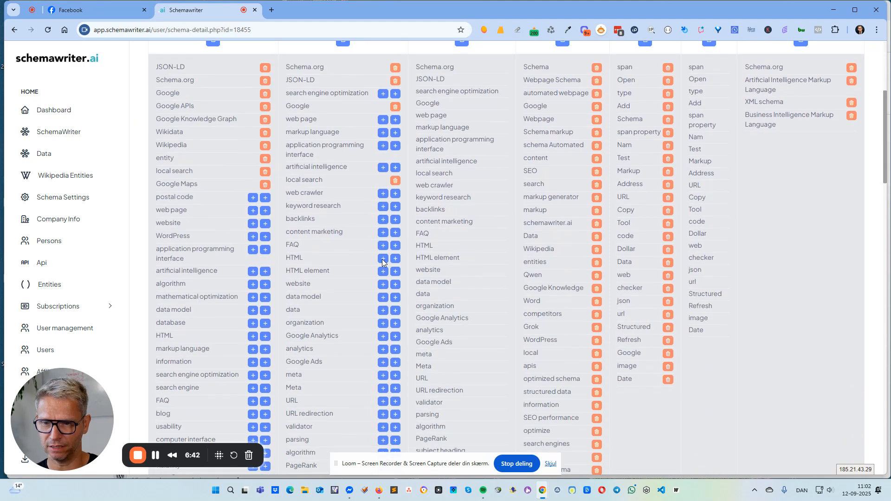
pyautogui.click(383, 220)
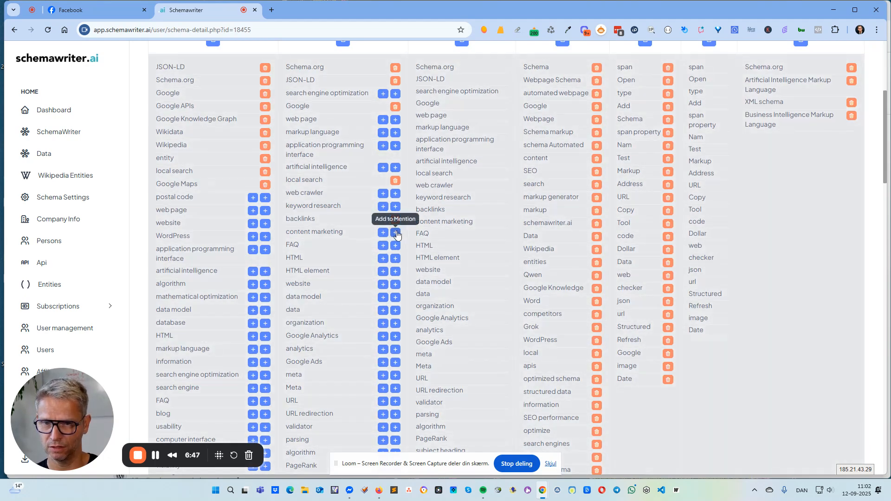
pyautogui.click(396, 233)
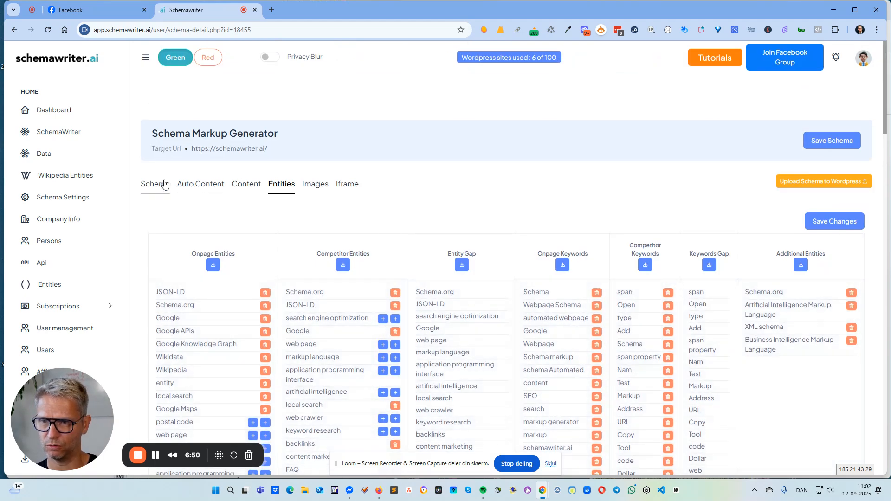
# Return to the schema editor and check the entities listed under About and Mentions in the Webpage Schema
pyautogui.click(156, 185)
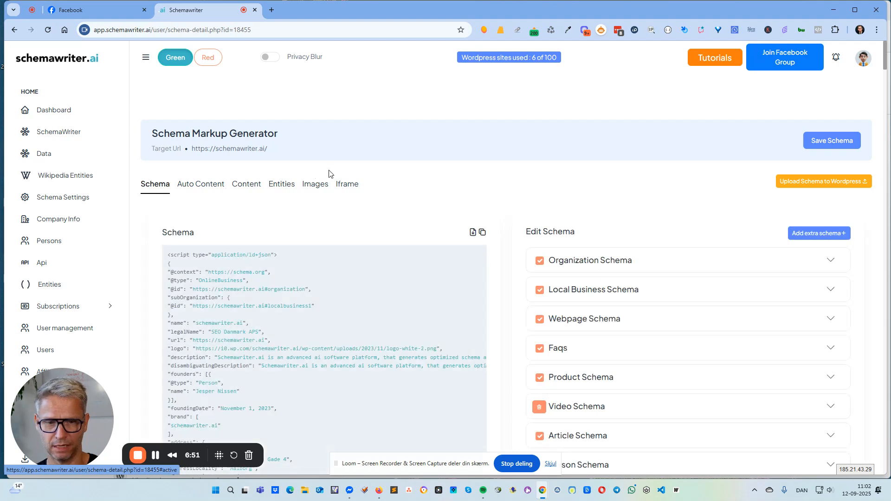
pyautogui.click(831, 321)
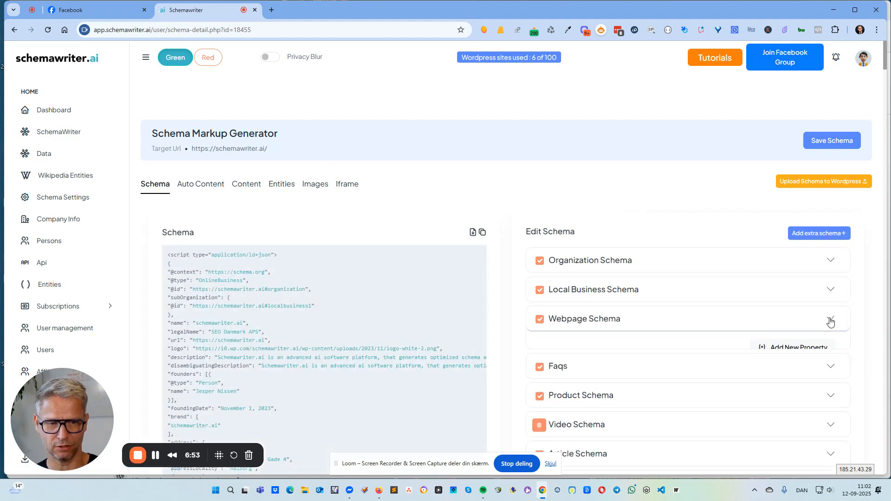
pyautogui.scroll(-7, 830, 318)
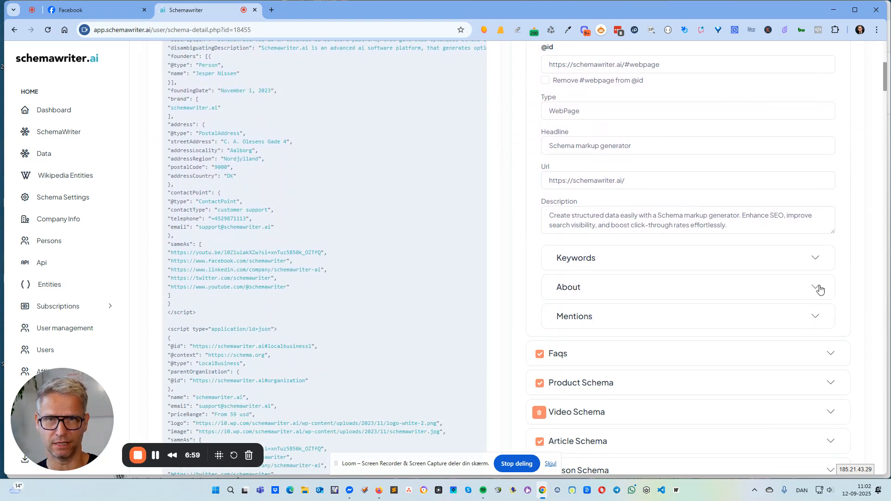
pyautogui.click(820, 287)
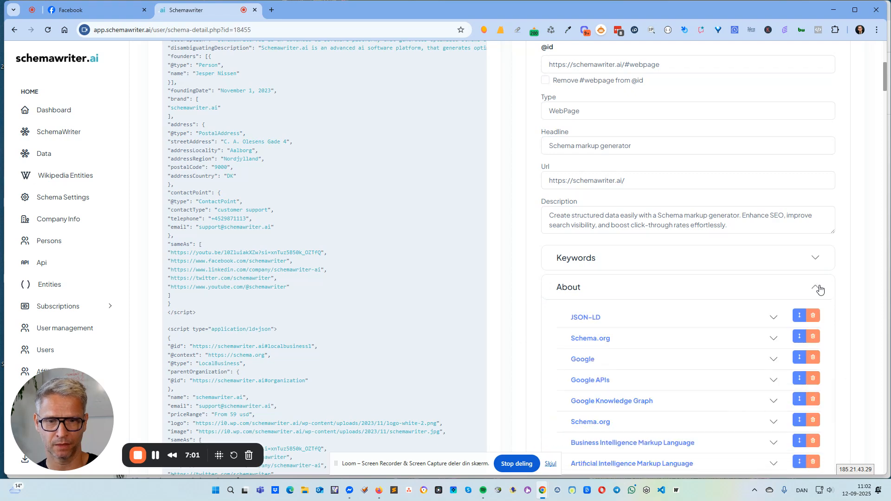
pyautogui.scroll(-2, 820, 290)
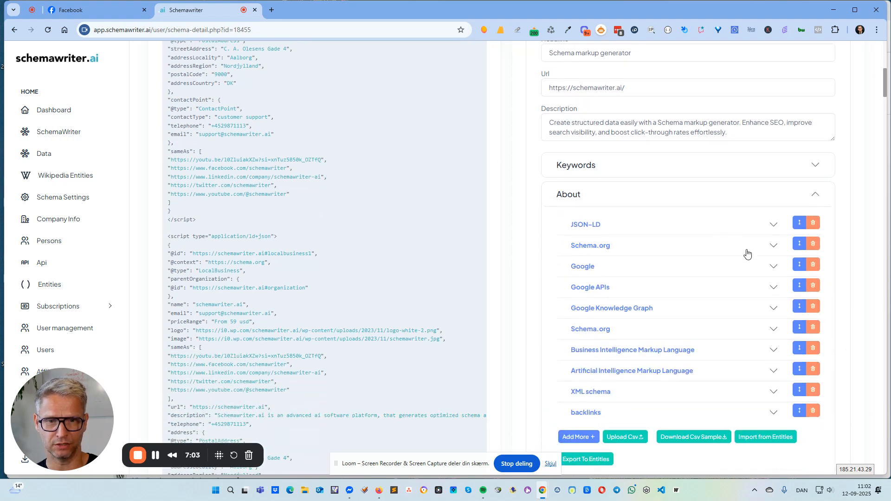
pyautogui.scroll(-4, 734, 318)
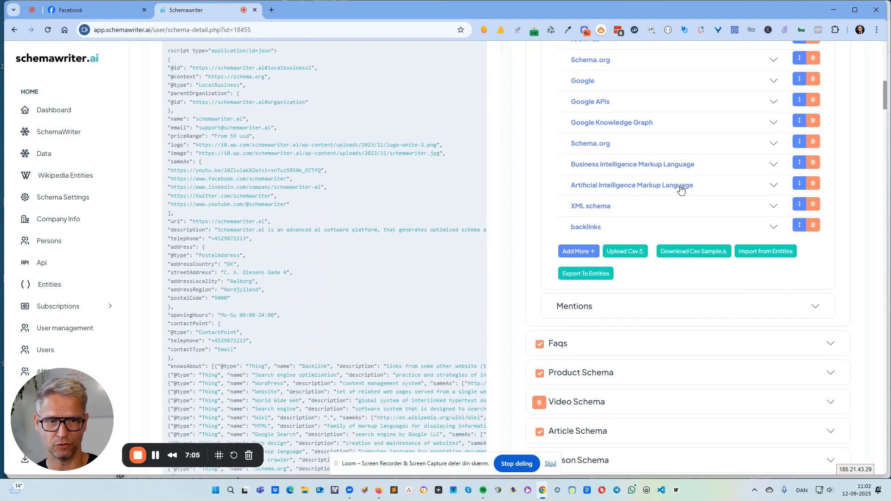
pyautogui.click(814, 308)
pyautogui.scroll(-3, 637, 253)
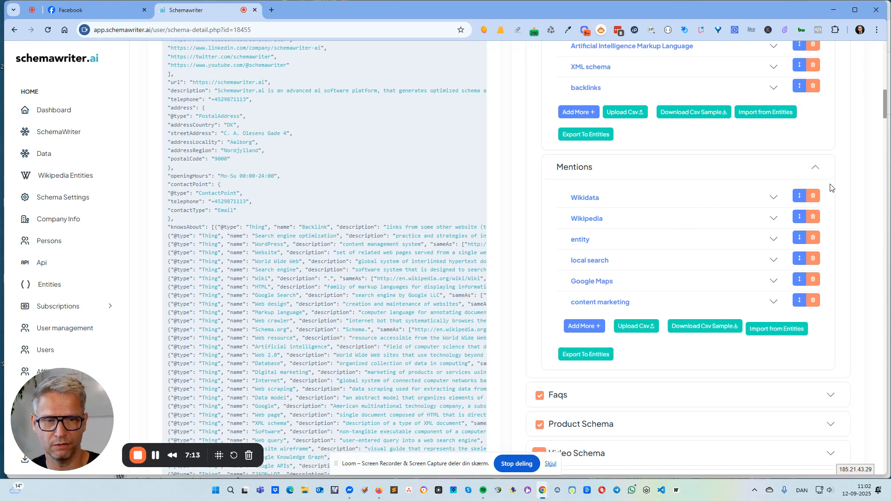
# Expand the first Schema.org entry in the About list and examine its name, description and SameAs links
pyautogui.scroll(6, 792, 209)
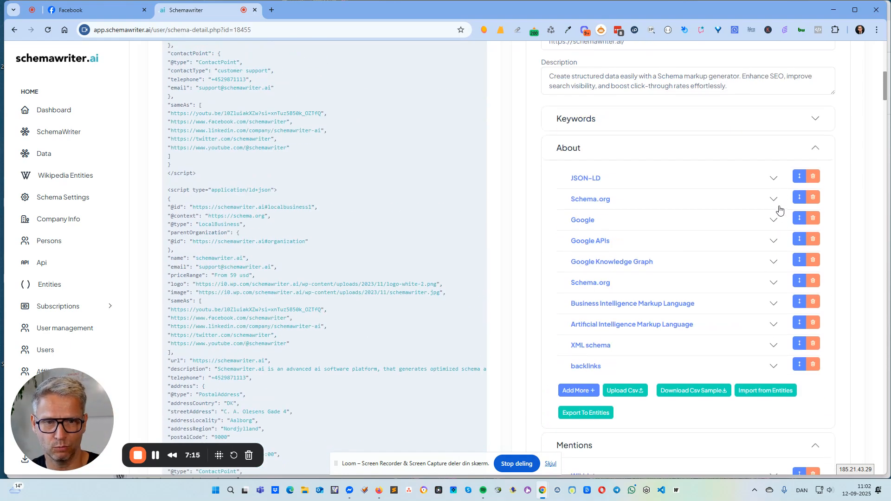
pyautogui.click(774, 200)
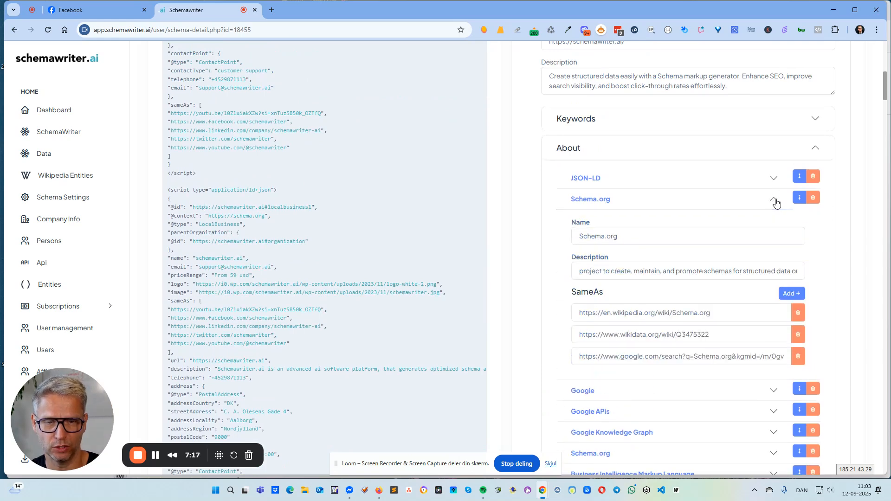
pyautogui.click(774, 200)
pyautogui.click(774, 200)
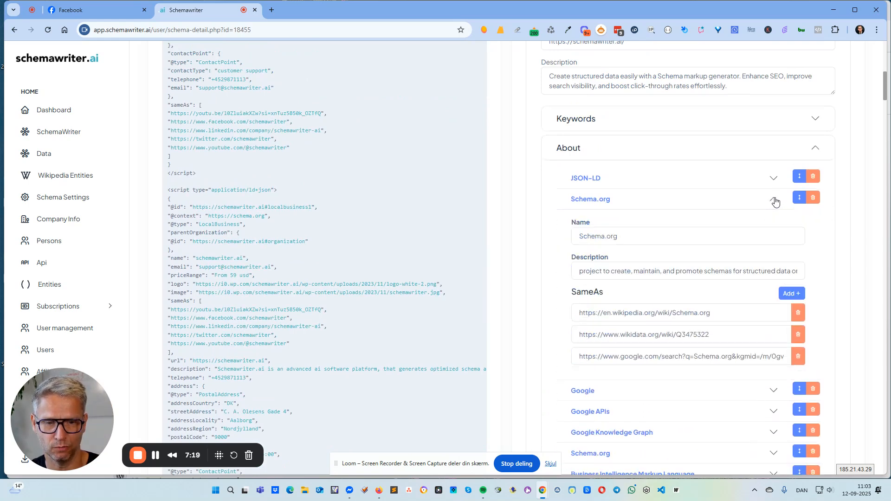
pyautogui.scroll(-1, 732, 219)
pyautogui.click(723, 267)
pyautogui.moveTo(723, 268); pyautogui.dragTo(494, 258)
pyautogui.moveTo(734, 285); pyautogui.dragTo(502, 292)
# Open the Schema.org entry's Google search SameAs link in a new browser tab and examine the kgmid part of its address
pyautogui.moveTo(579, 311); pyautogui.dragTo(788, 304)
pyautogui.hotkey('ctrl', 'c')
pyautogui.click(272, 9)
pyautogui.hotkey('ctrl', 'v')
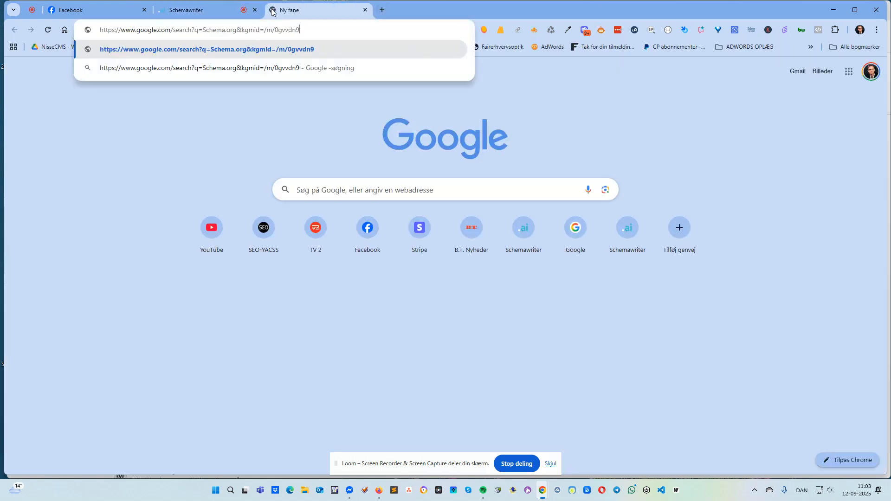
pyautogui.press('Return')
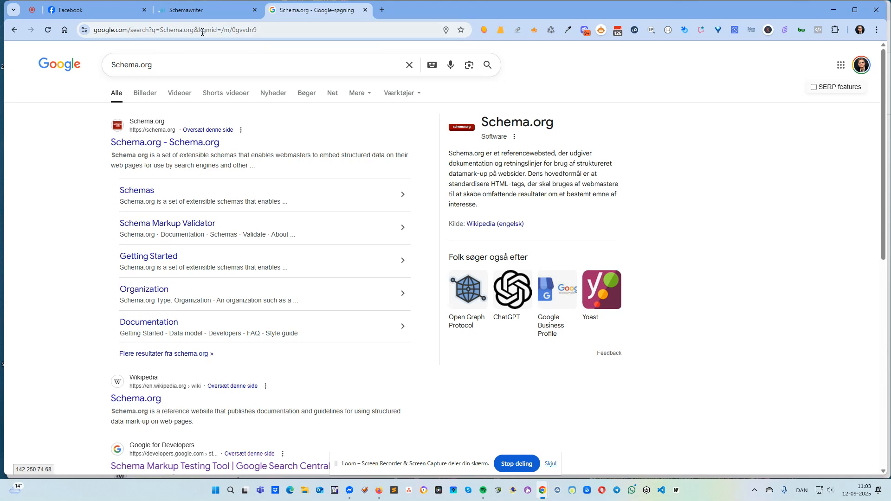
pyautogui.moveTo(221, 30); pyautogui.dragTo(258, 30)
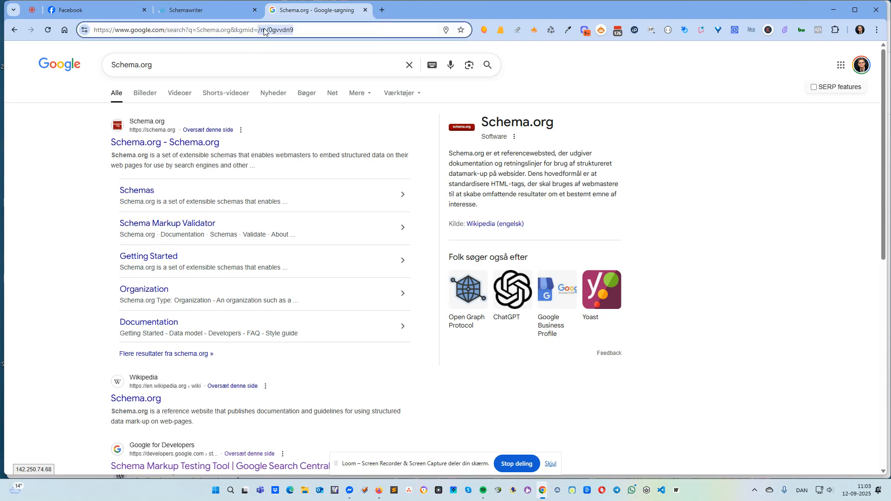
pyautogui.click(757, 156)
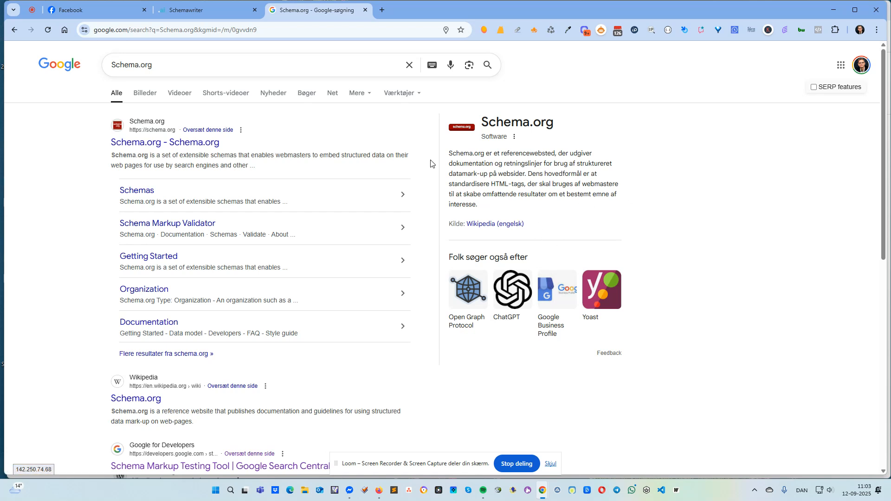
# Examine the Schema.org description in Google's knowledge panel
pyautogui.moveTo(450, 153); pyautogui.dragTo(482, 205)
pyautogui.click(645, 215)
pyautogui.moveTo(483, 206); pyautogui.dragTo(438, 152)
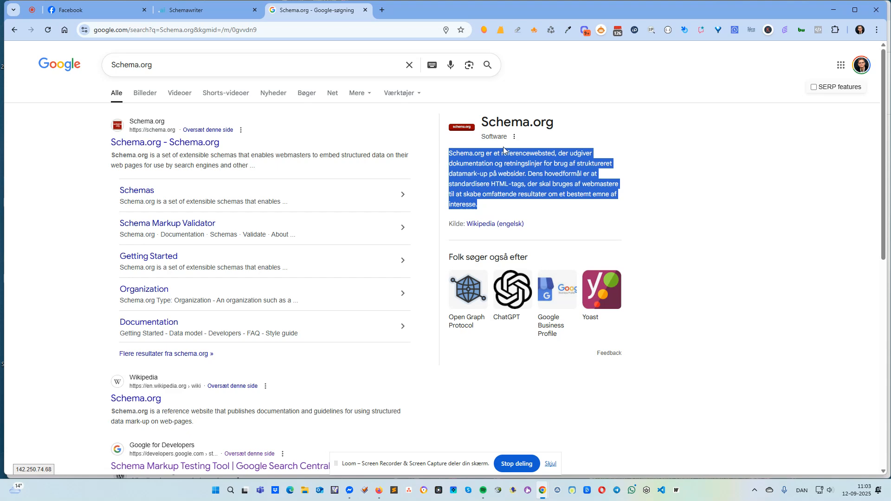
# Return to the schema editor, check the Schema.org entry's Wikipedia, Wikidata and Google SameAs links, and collapse the entry
pyautogui.click(235, 3)
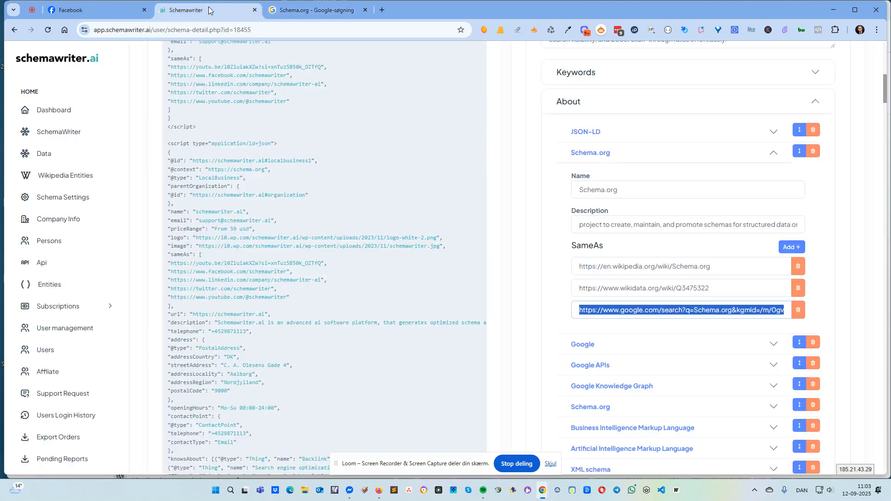
pyautogui.click(738, 288)
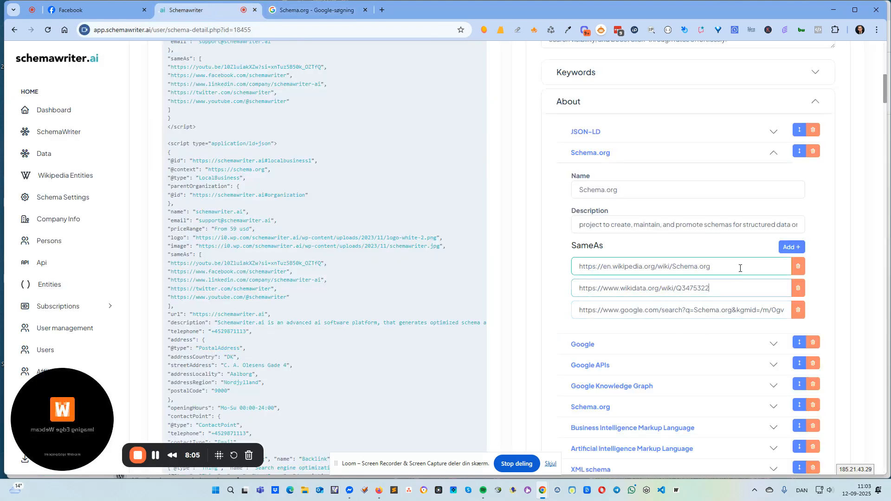
pyautogui.click(744, 310)
pyautogui.click(747, 286)
pyautogui.click(748, 272)
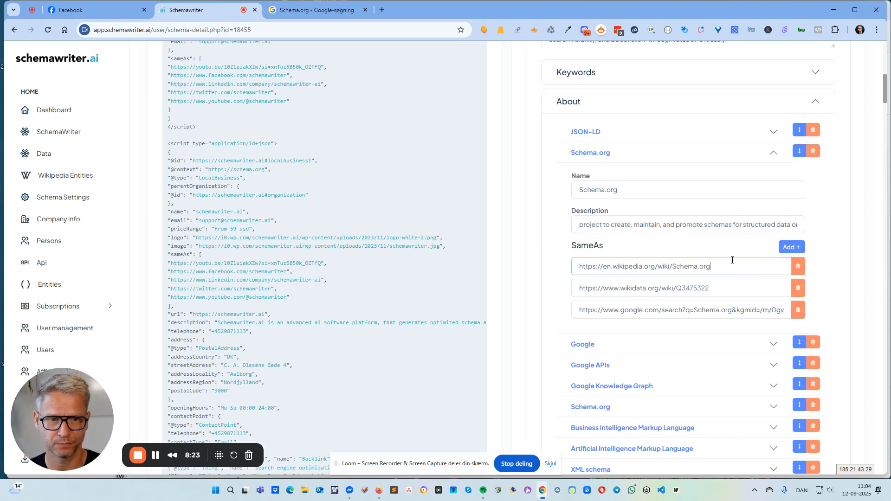
pyautogui.click(774, 155)
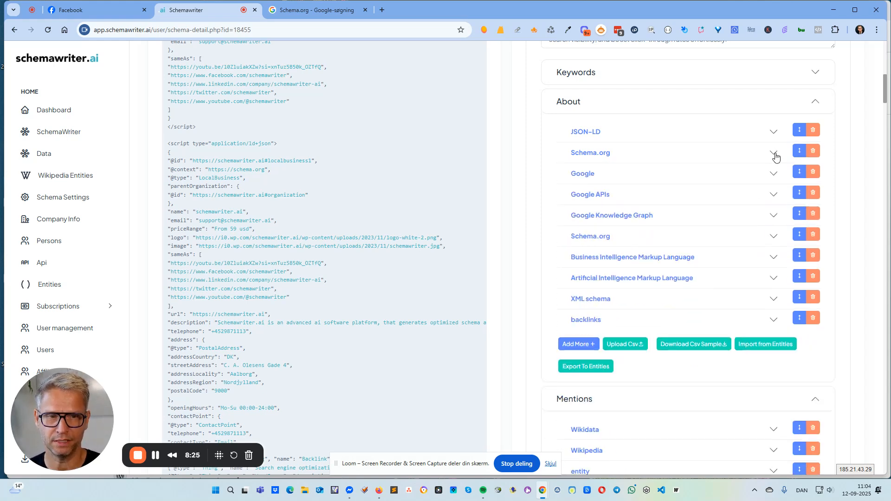
# Review the full lists of entities under About and Mentions in the Webpage Schema
pyautogui.scroll(15, 697, 243)
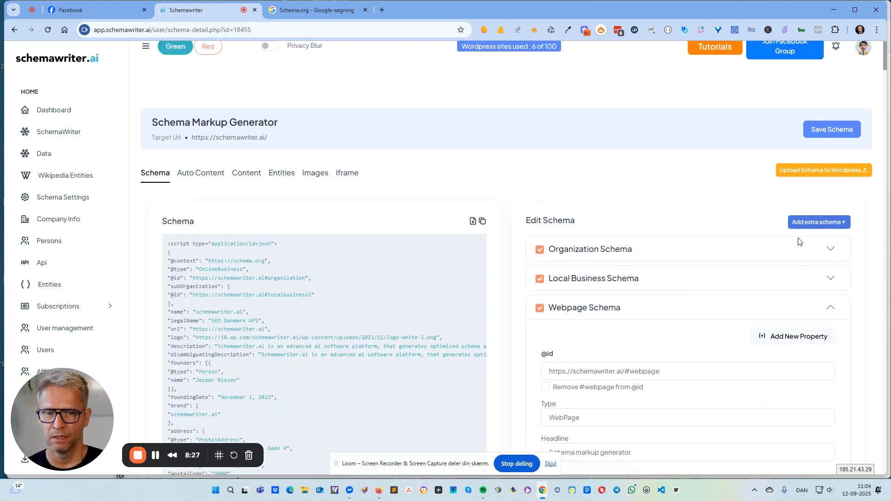
pyautogui.scroll(-18, 798, 240)
pyautogui.scroll(3, 683, 135)
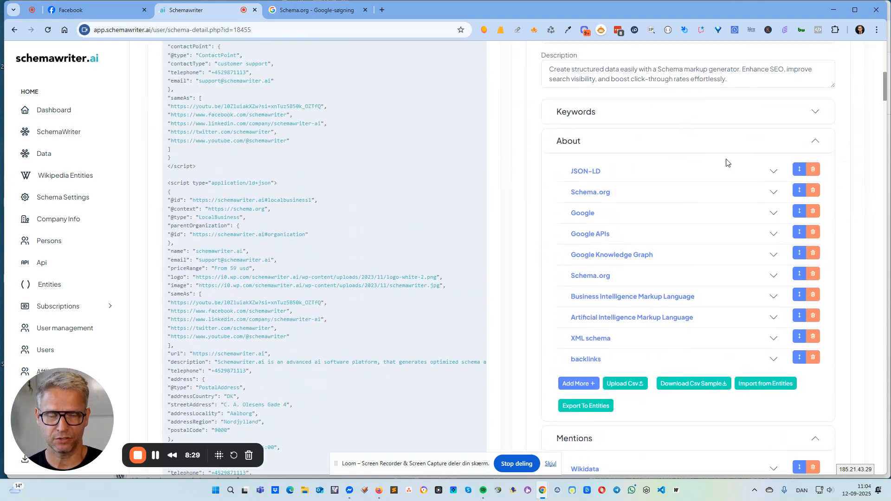
pyautogui.scroll(-2, 724, 184)
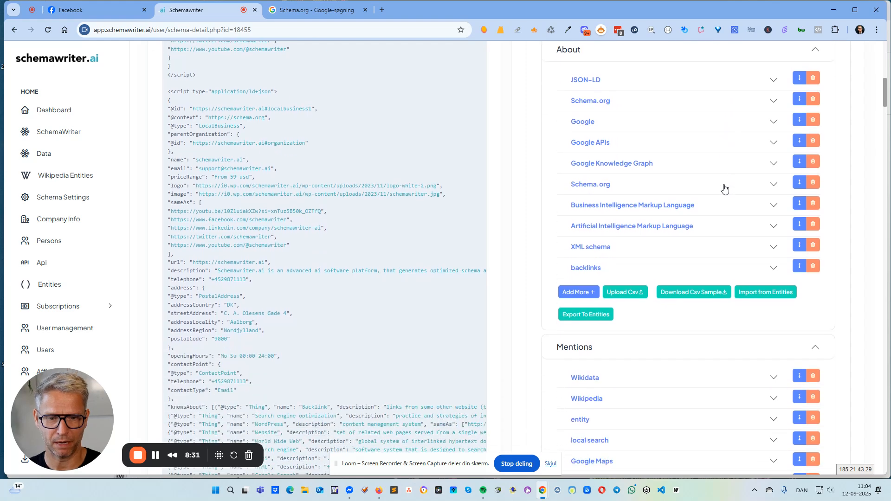
pyautogui.scroll(-2, 729, 338)
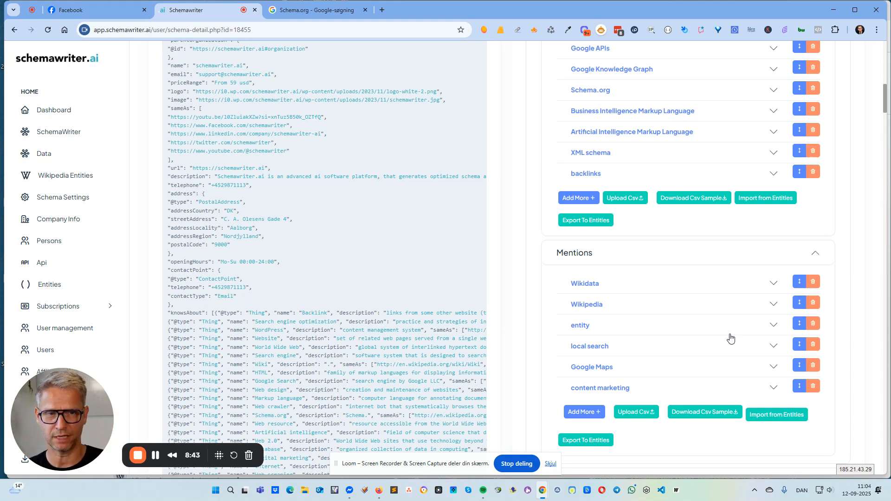
pyautogui.scroll(3, 784, 206)
pyautogui.scroll(4, 207, 183)
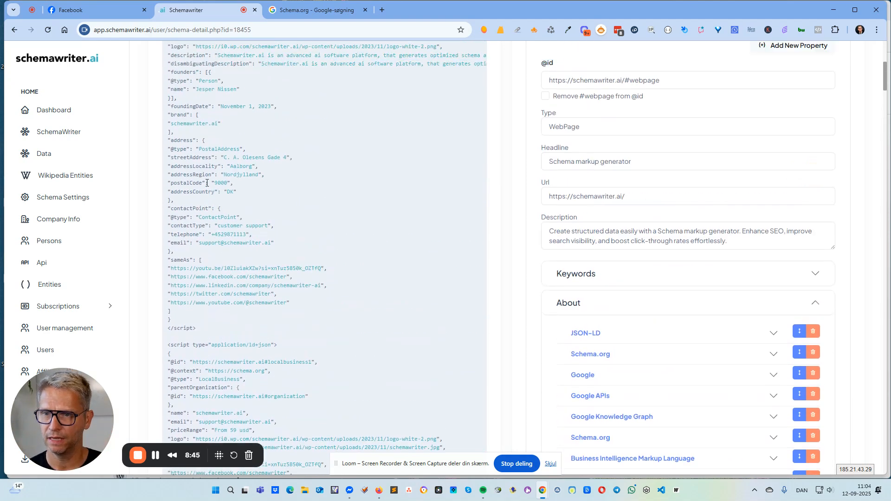
# Open the report's Entities view and examine the onpage entities, competitor entities and entity gap lists
pyautogui.scroll(5, 207, 183)
pyautogui.click(281, 185)
pyautogui.scroll(-2, 378, 283)
pyautogui.scroll(-1, 296, 138)
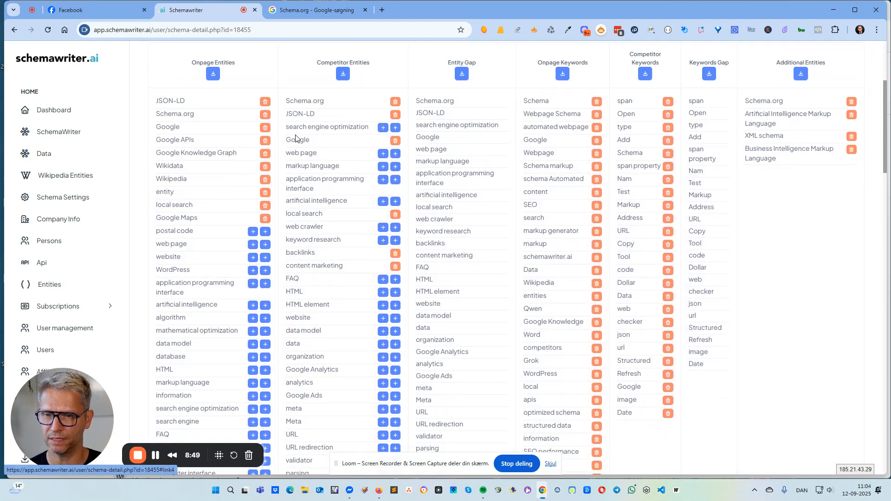
pyautogui.scroll(-3, 295, 138)
pyautogui.scroll(-5, 365, 214)
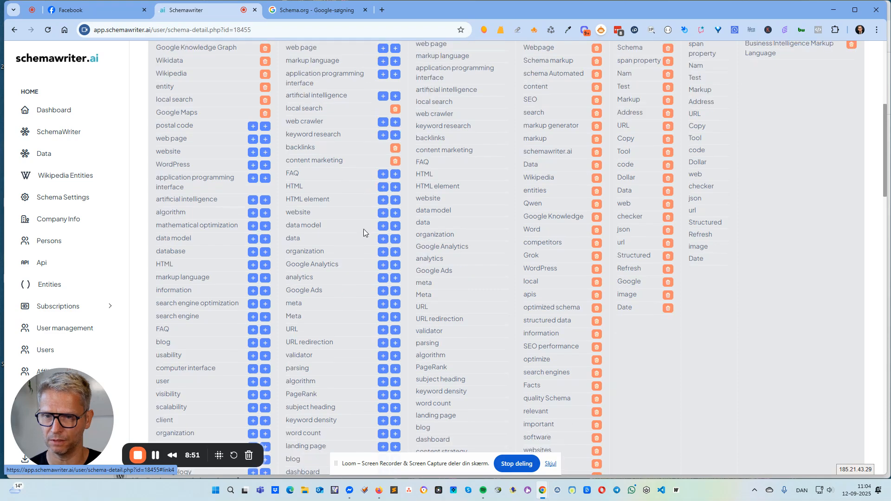
pyautogui.scroll(11, 244, 288)
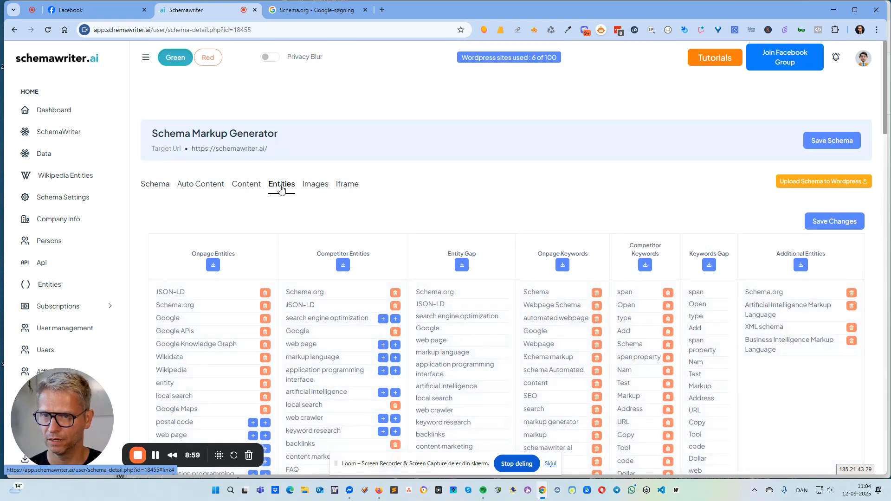
# Open the report's Content view, examine its entity list, and locate the JSON-LD entity in the page text
pyautogui.click(247, 185)
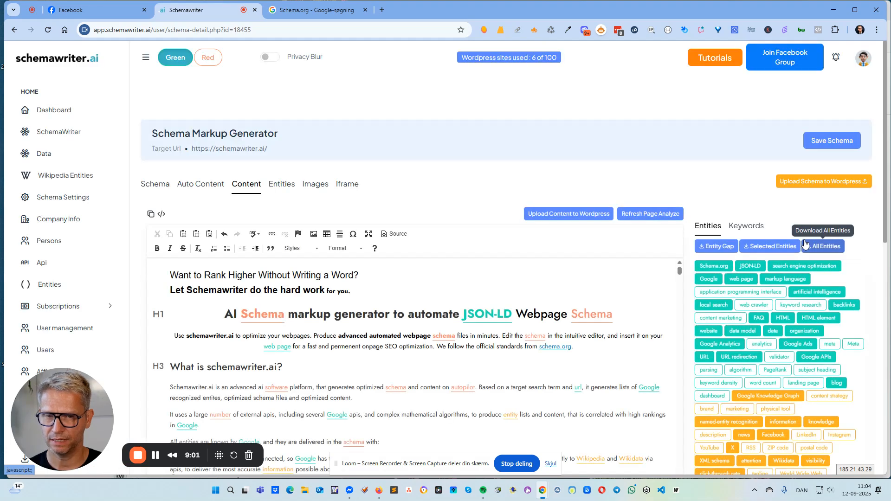
pyautogui.scroll(-2, 805, 244)
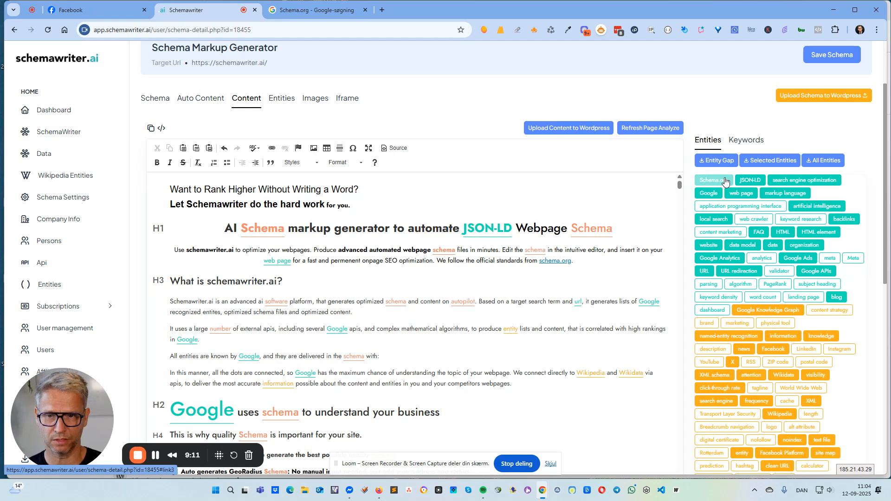
pyautogui.scroll(-1, 527, 268)
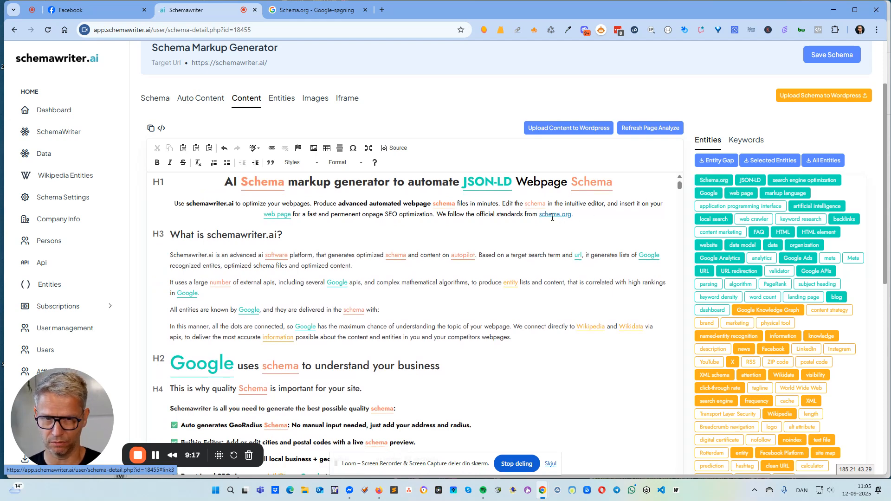
pyautogui.click(749, 182)
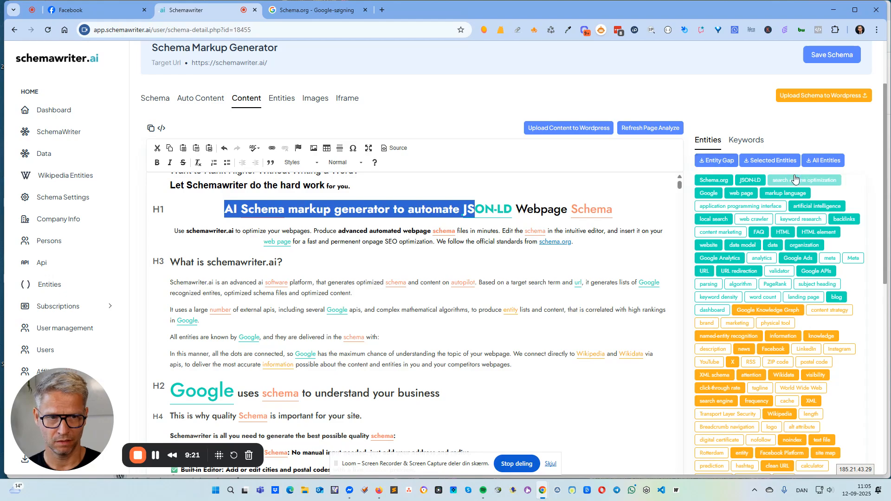
pyautogui.scroll(-4, 602, 241)
pyautogui.scroll(1, 602, 242)
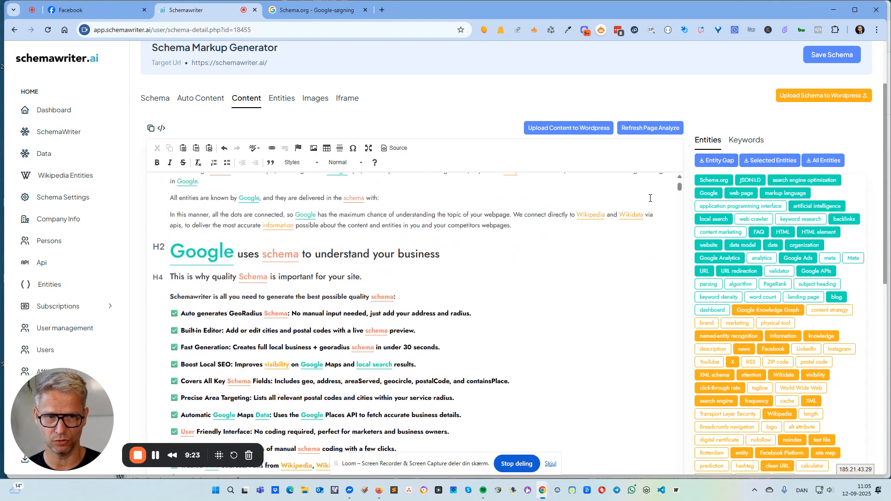
# Examine the highlighted entities in the page content from the opening heading to the section on how Google uses schema
pyautogui.scroll(-6, 801, 239)
pyautogui.scroll(6, 801, 239)
pyautogui.scroll(1, 800, 237)
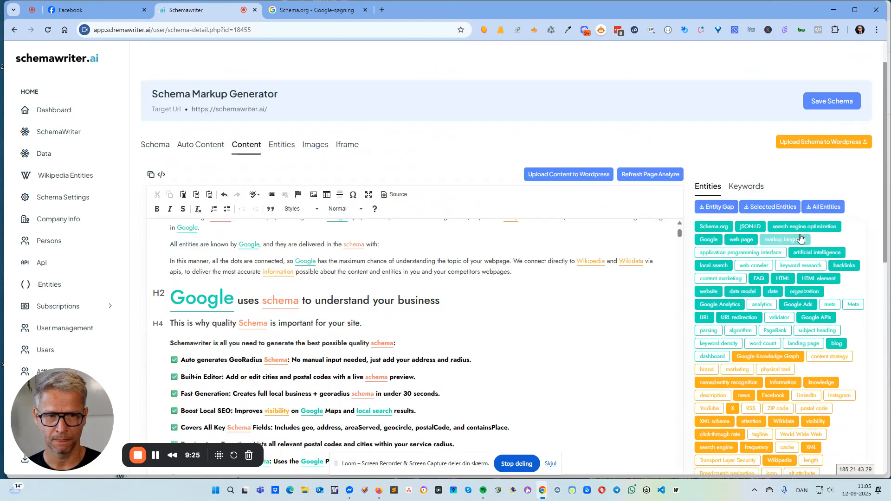
pyautogui.scroll(1, 801, 239)
pyautogui.scroll(3, 588, 247)
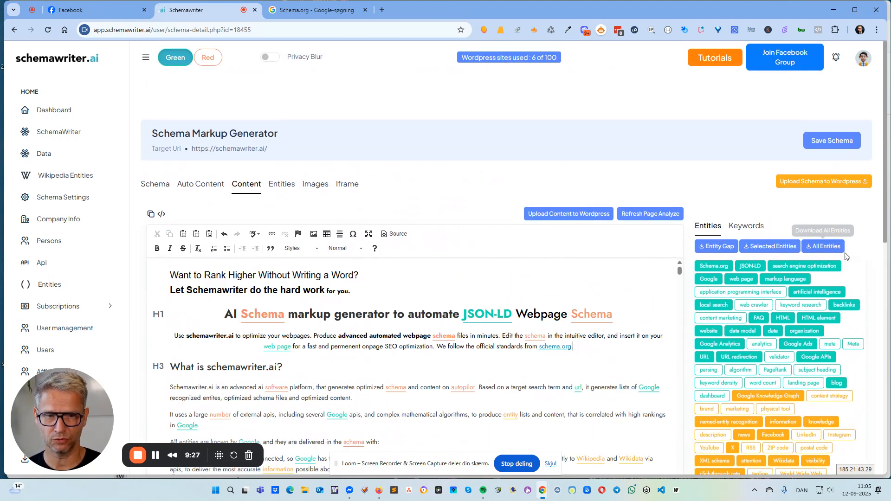
pyautogui.scroll(-2, 847, 258)
pyautogui.click(847, 258)
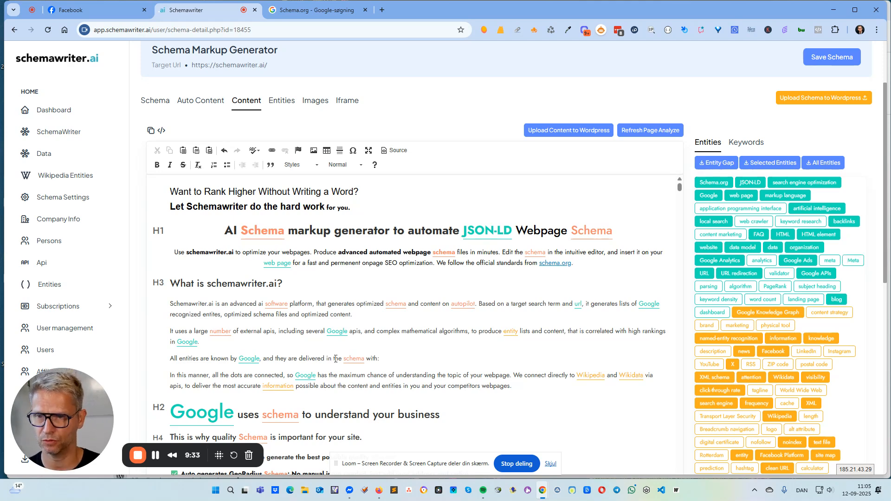
pyautogui.moveTo(162, 195); pyautogui.dragTo(614, 408)
pyautogui.click(615, 406)
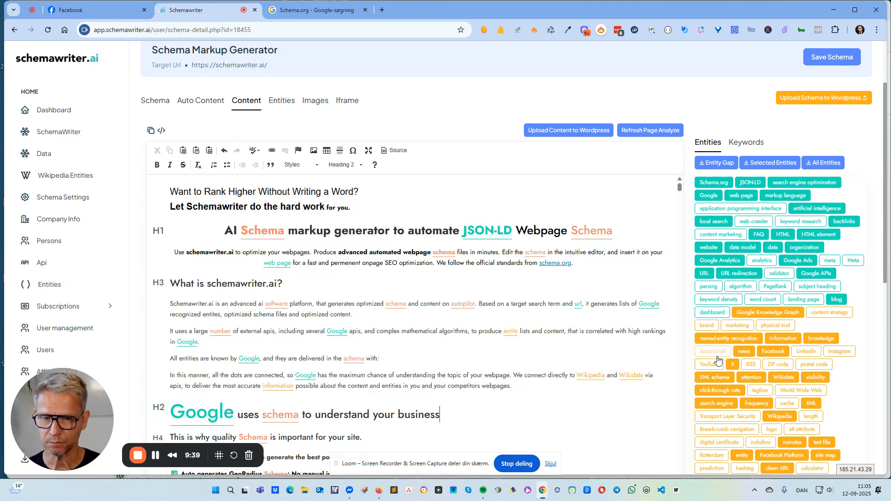
# Examine the FAQ questions and answers below the page content and the entities highlighted in them
pyautogui.scroll(-7, 766, 358)
pyautogui.scroll(-2, 768, 356)
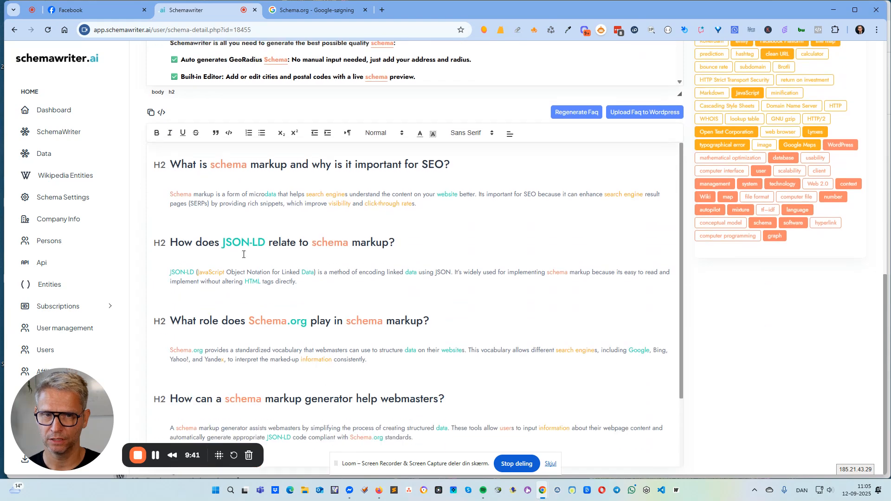
pyautogui.moveTo(173, 160); pyautogui.dragTo(484, 435)
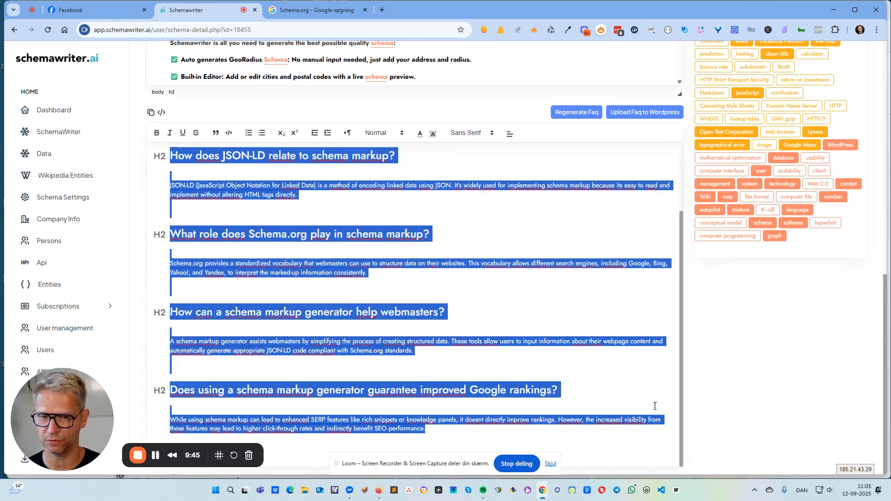
pyautogui.scroll(2, 631, 360)
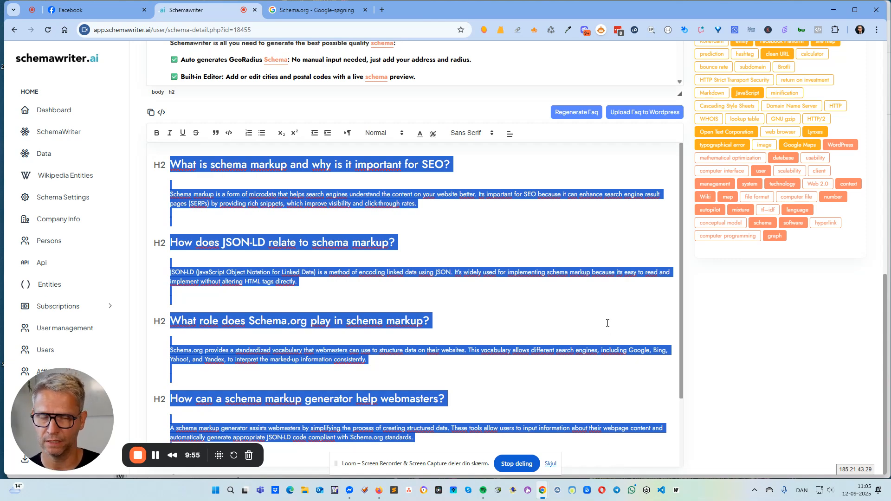
pyautogui.click(727, 330)
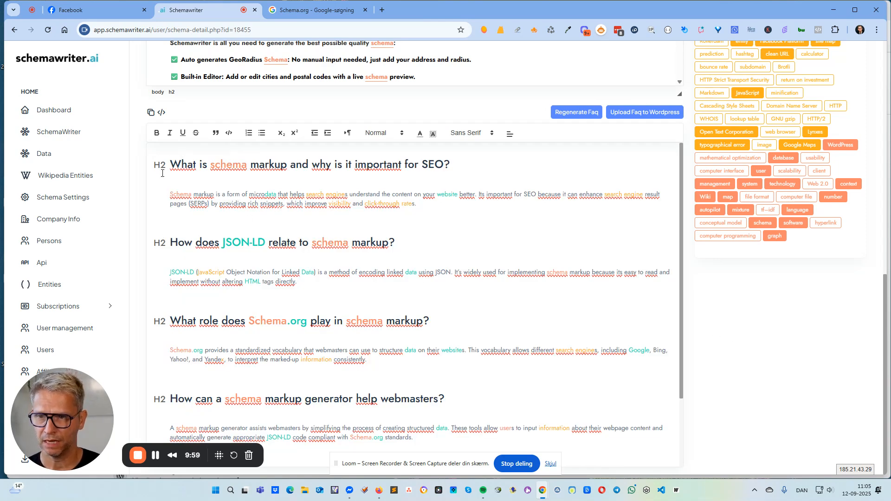
pyautogui.moveTo(174, 161); pyautogui.dragTo(559, 412)
pyautogui.scroll(-1, 529, 429)
pyautogui.click(492, 433)
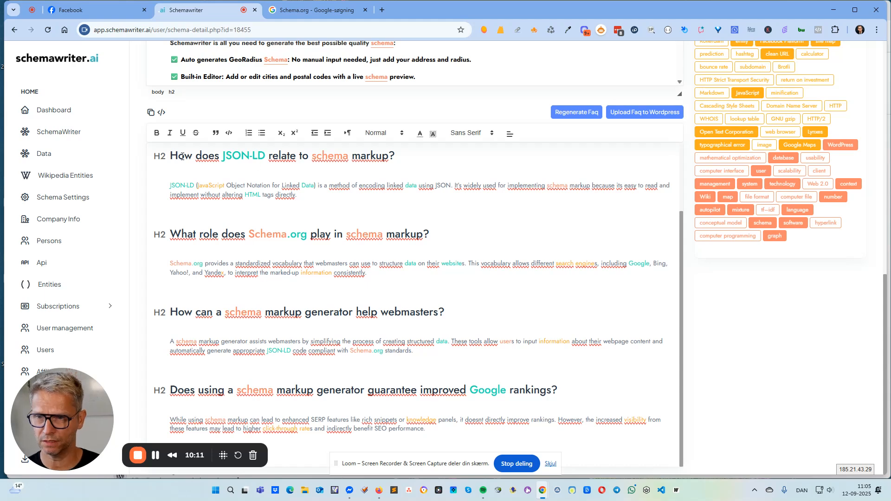
pyautogui.moveTo(170, 156); pyautogui.dragTo(548, 420)
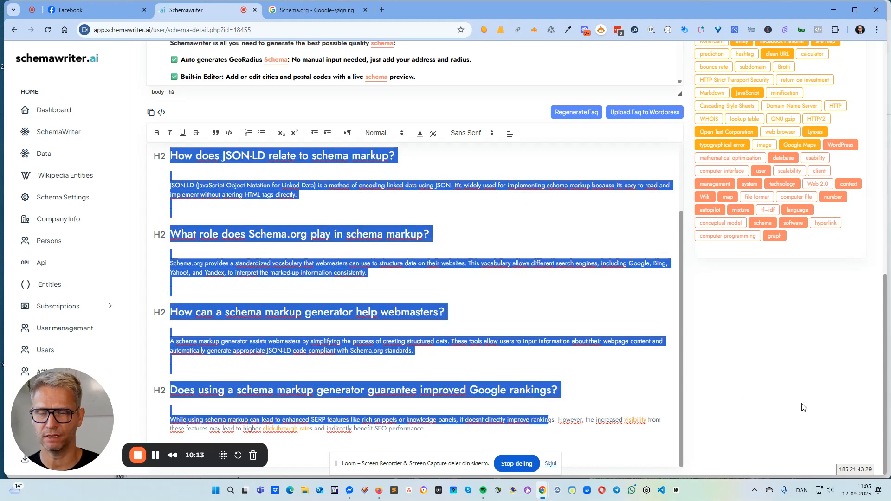
pyautogui.click(815, 407)
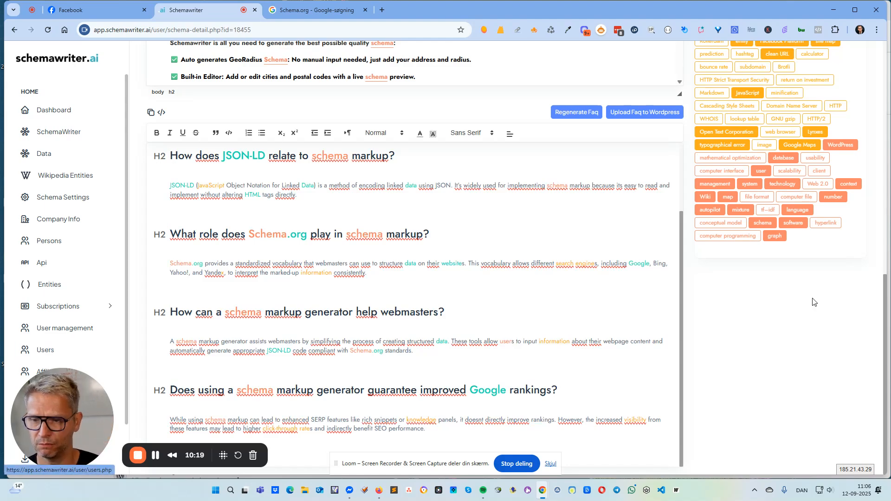
pyautogui.scroll(15, 794, 333)
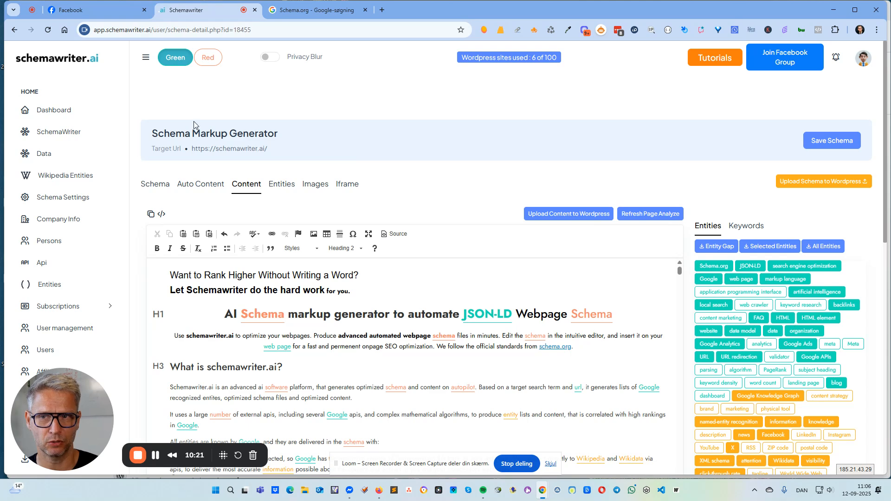